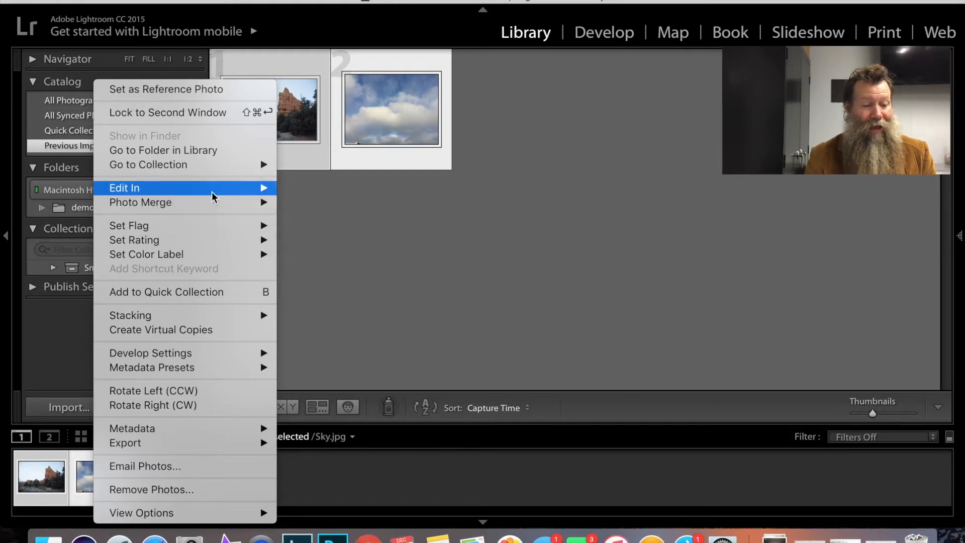
Step: Open the selected RedRock and Sky photos as Smart Objects in Photoshop
mouse_move(212, 193)
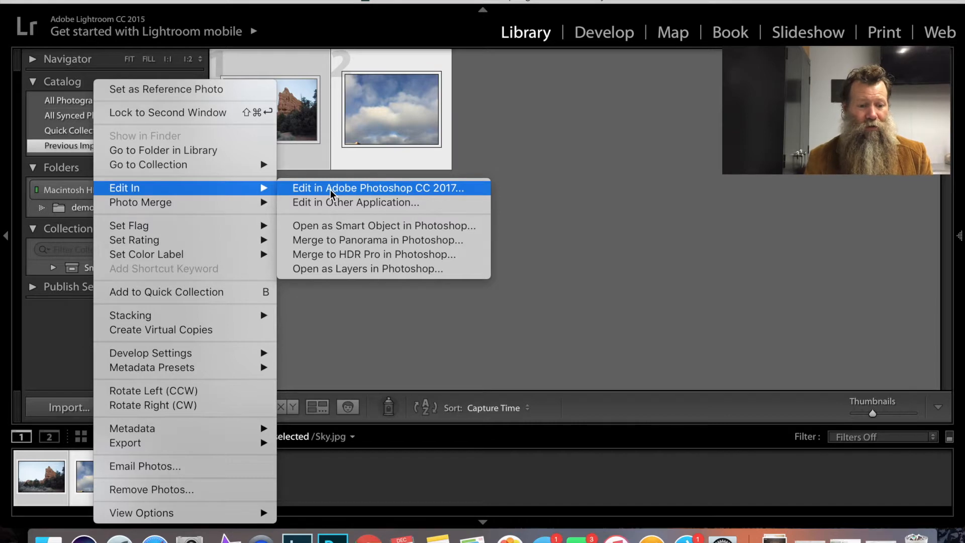
click(359, 229)
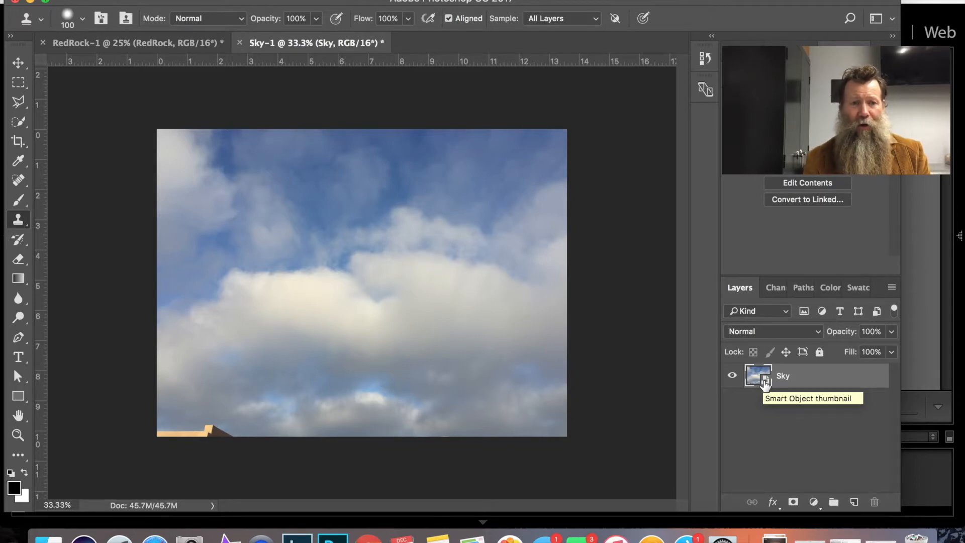
Step: In the RedRock document, show only the Blue channel and duplicate it as a new channel
click(158, 46)
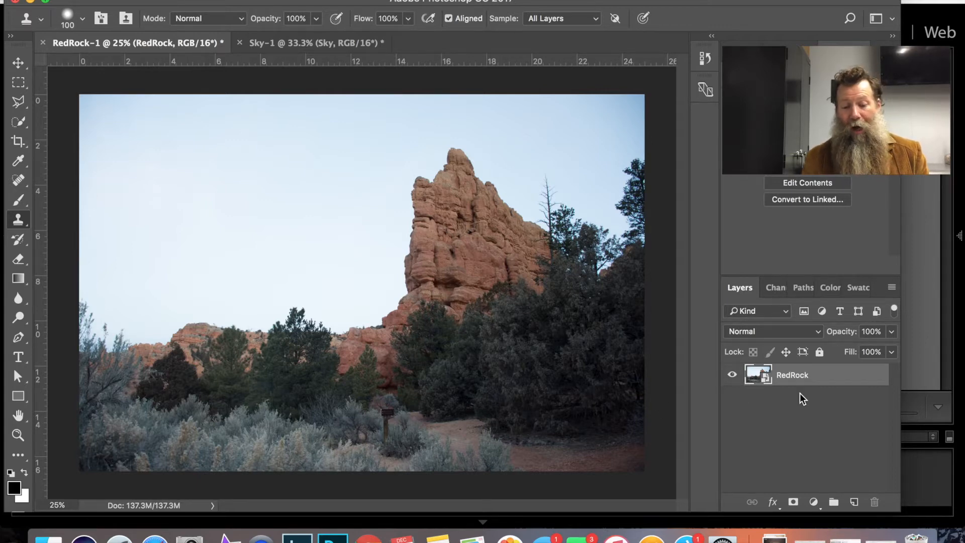
click(774, 287)
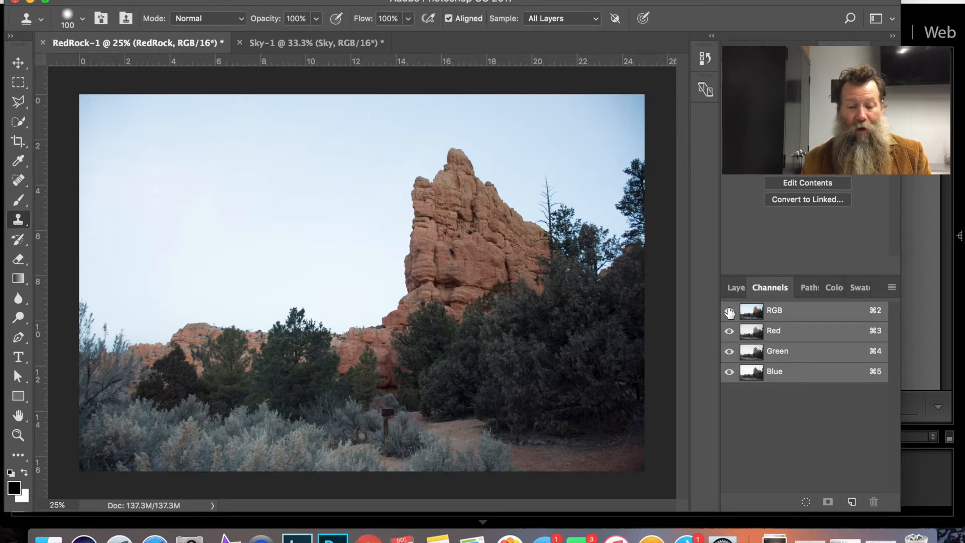
click(728, 331)
click(729, 351)
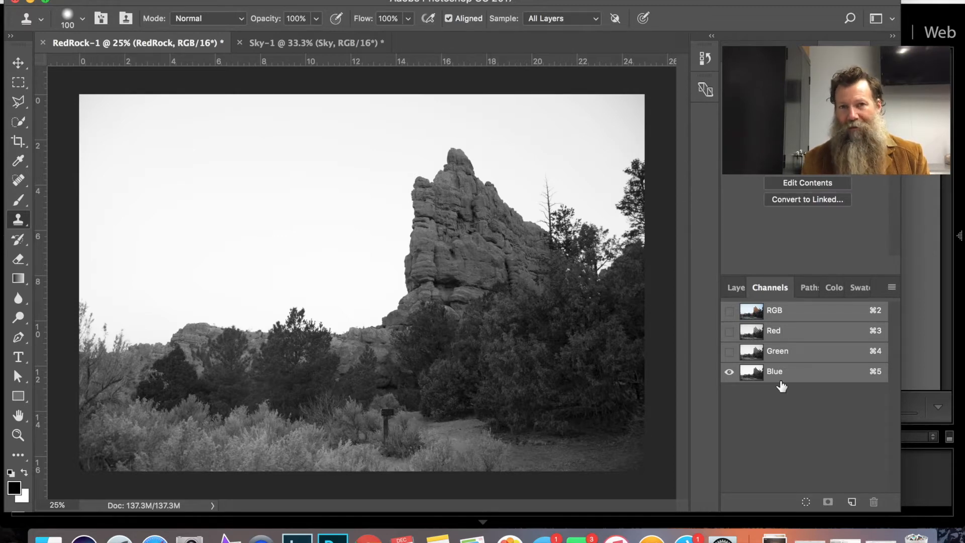
drag(785, 379, 849, 502)
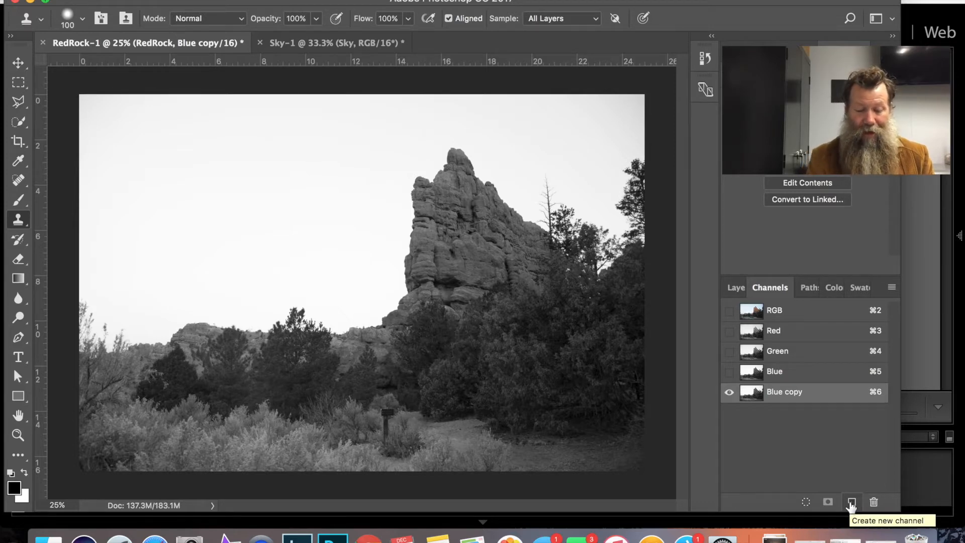
Step: Apply Levels to the Blue copy channel with input black 55, midtone 0.49 and white 225
key(super+l)
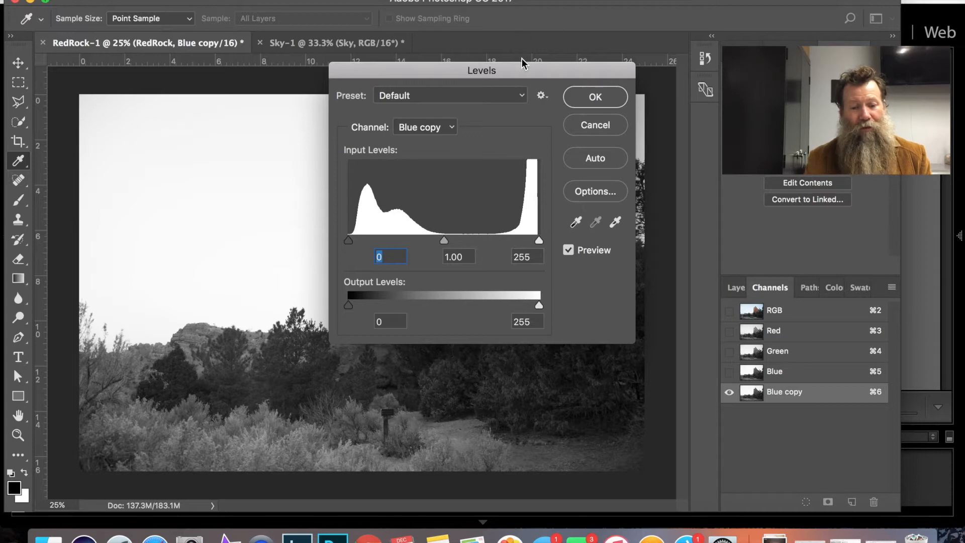
drag(525, 68, 865, 63)
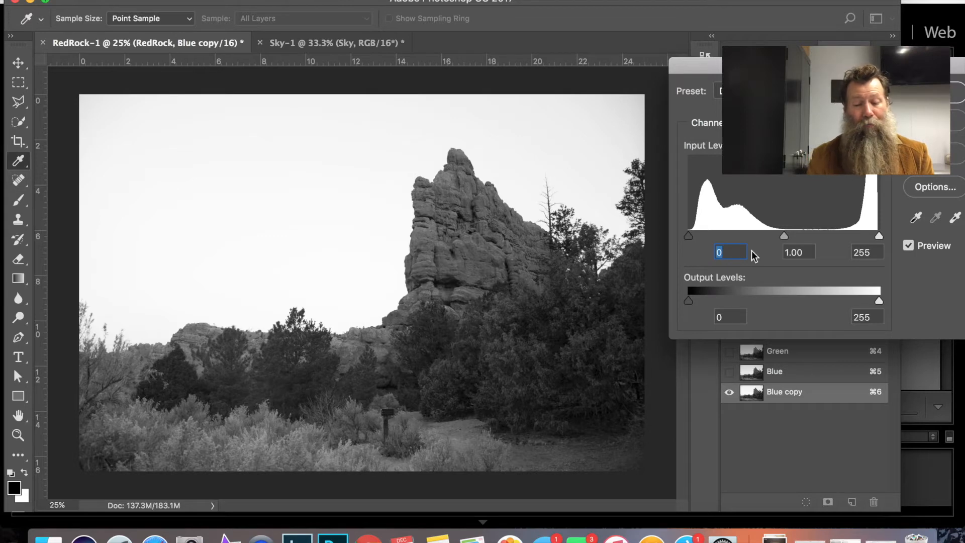
drag(882, 236, 810, 232)
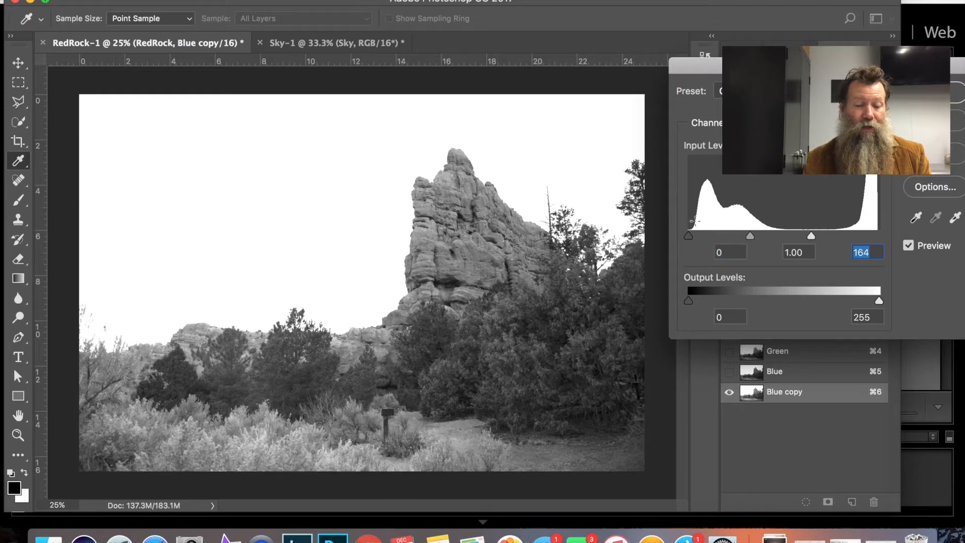
drag(687, 232, 722, 238)
drag(810, 236, 788, 245)
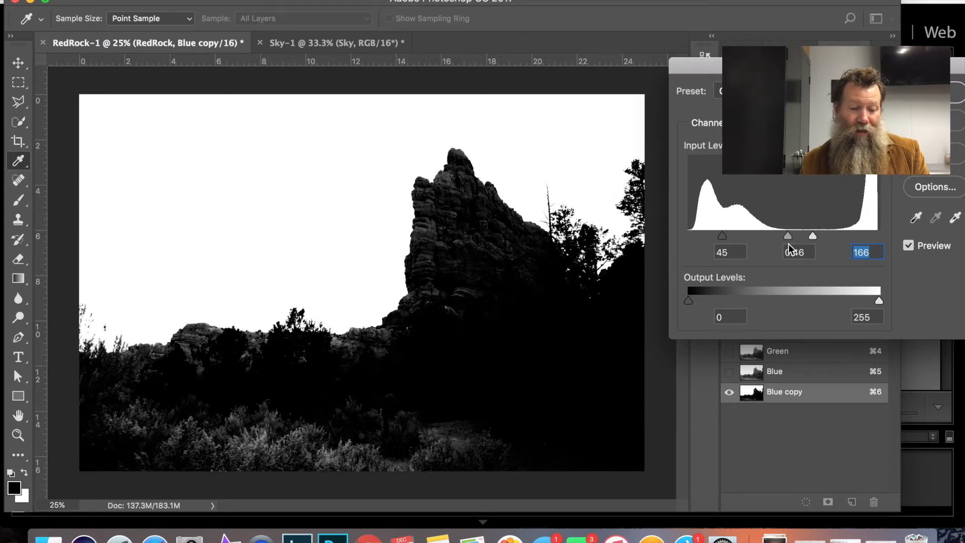
drag(813, 236, 800, 235)
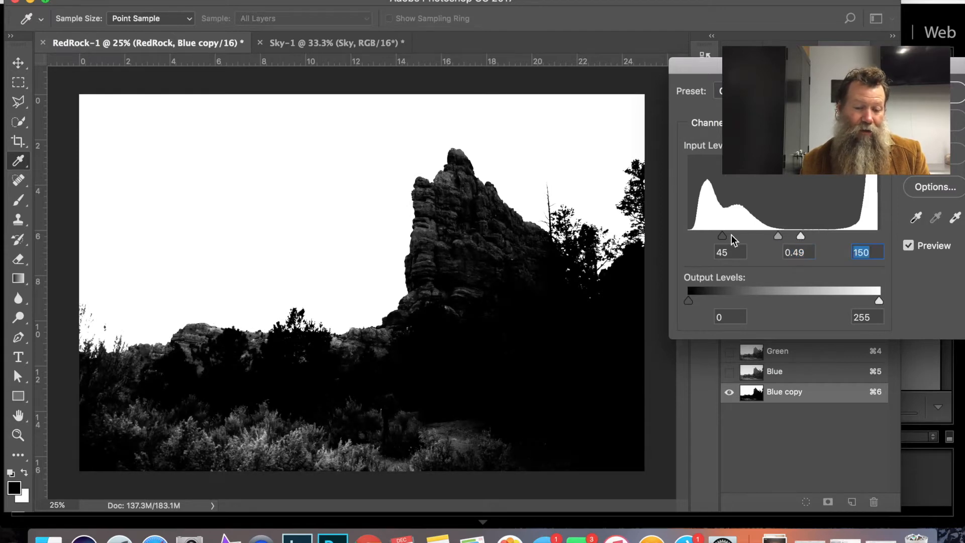
mouse_move(722, 235)
mouse_down()
mouse_move(745, 240)
mouse_move(729, 241)
mouse_up()
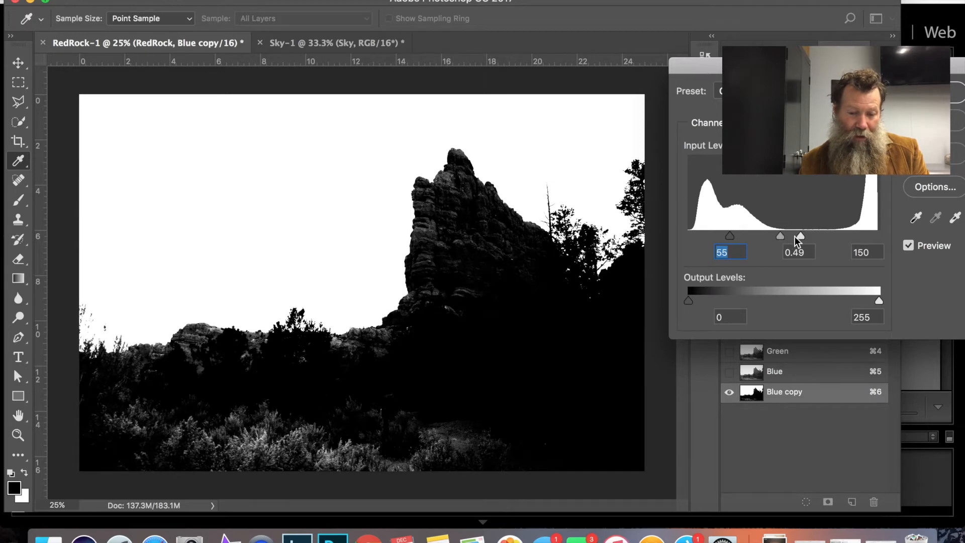
drag(800, 236, 811, 239)
drag(823, 240, 858, 259)
click(858, 259)
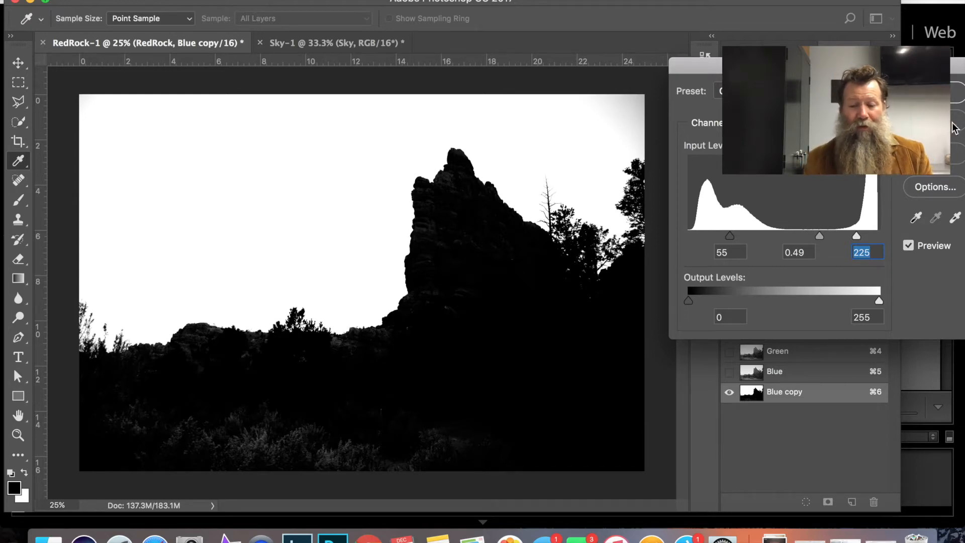
key(Return)
Step: Darken the rock, trees and ground in the Blue copy channel to solid black using the Burn Tool on Shadows with an 800 px brush
key(s)
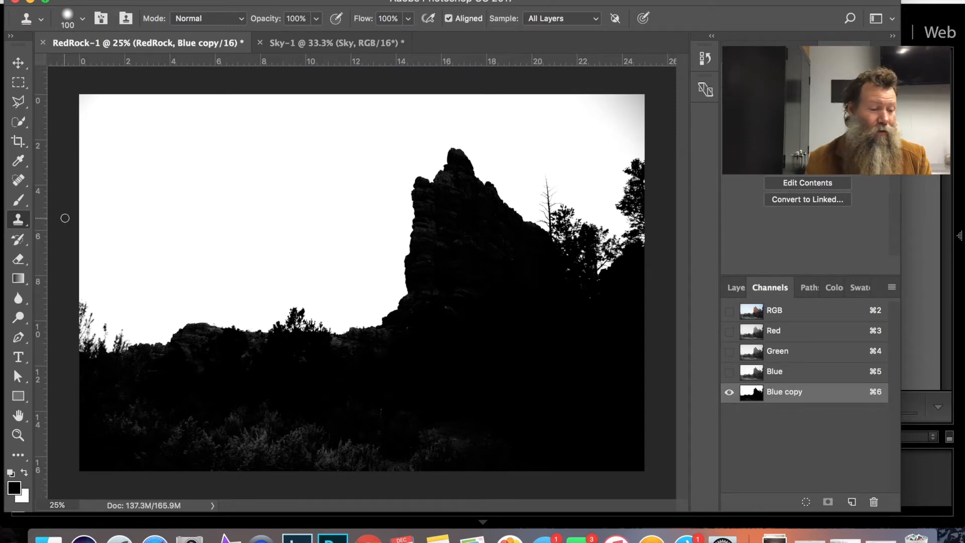
click(16, 317)
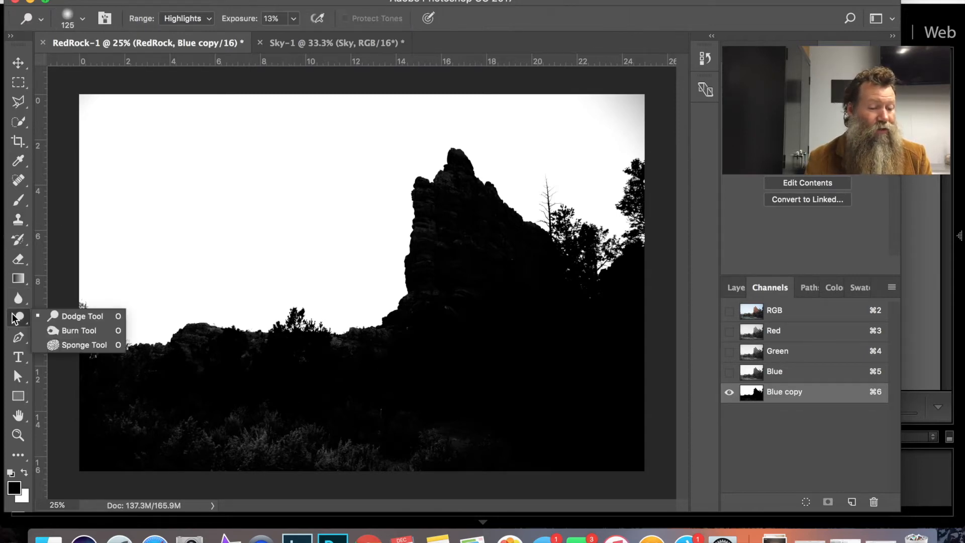
click(59, 330)
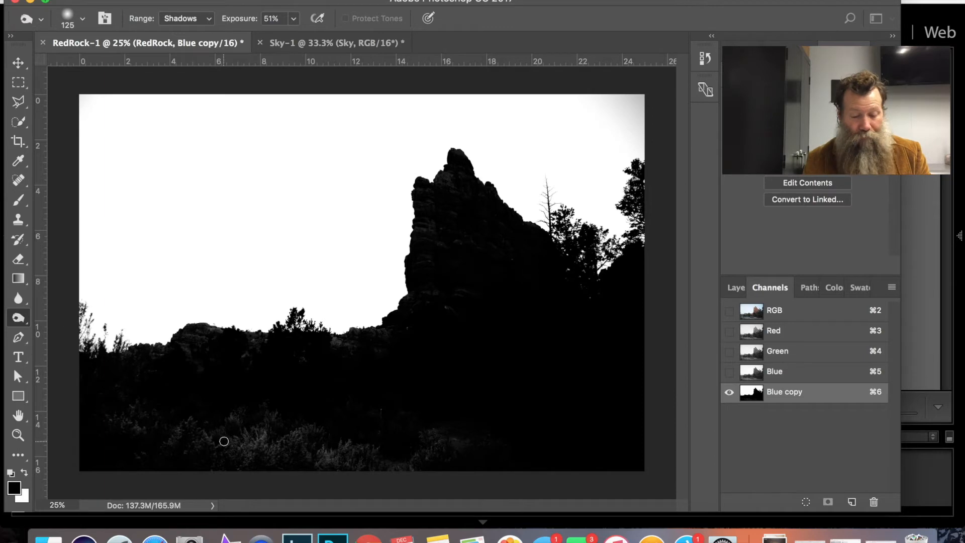
key(bracketright)
key(bracketright)
key(bracketright)
key(bracketright)
key(bracketright)
key(bracketright)
key(bracketright)
key(bracketright)
key(bracketright)
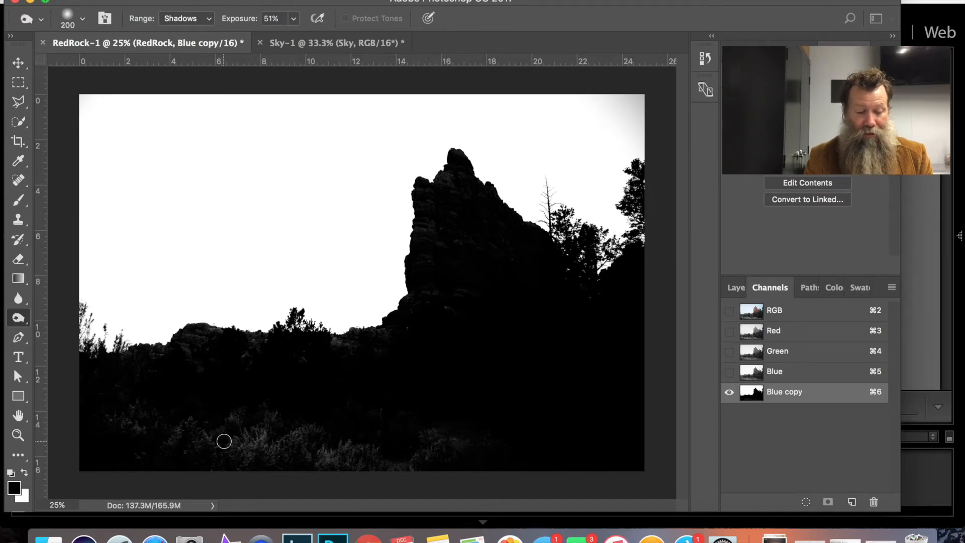
key(bracketright)
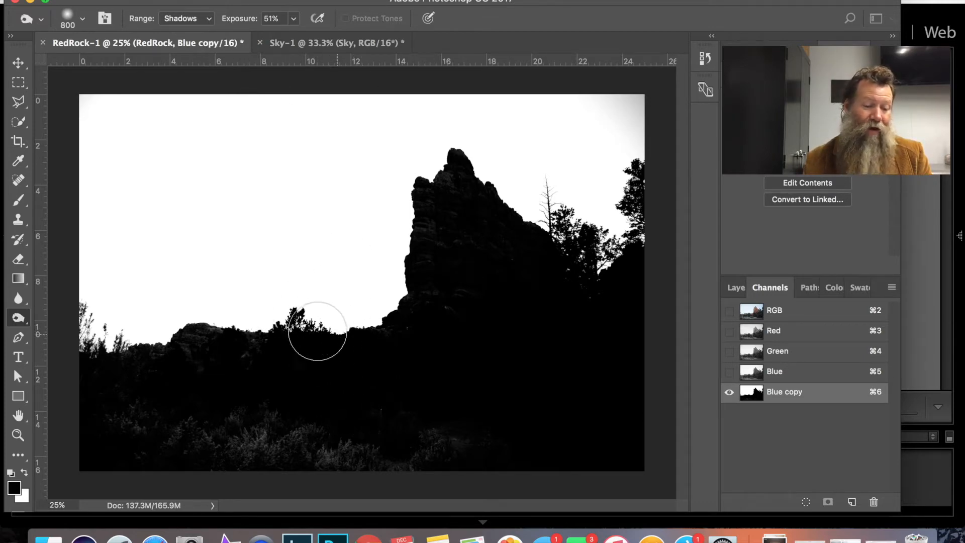
mouse_move(365, 357)
mouse_down()
mouse_move(285, 347)
mouse_move(387, 355)
mouse_move(219, 345)
mouse_move(190, 334)
mouse_move(209, 340)
mouse_move(86, 345)
mouse_move(77, 376)
mouse_move(196, 389)
mouse_move(216, 435)
mouse_move(379, 484)
mouse_move(261, 440)
mouse_move(400, 396)
mouse_move(437, 218)
mouse_move(426, 191)
mouse_move(485, 166)
mouse_move(586, 263)
mouse_move(597, 289)
mouse_move(651, 265)
mouse_move(600, 432)
mouse_move(630, 408)
mouse_move(448, 339)
mouse_up()
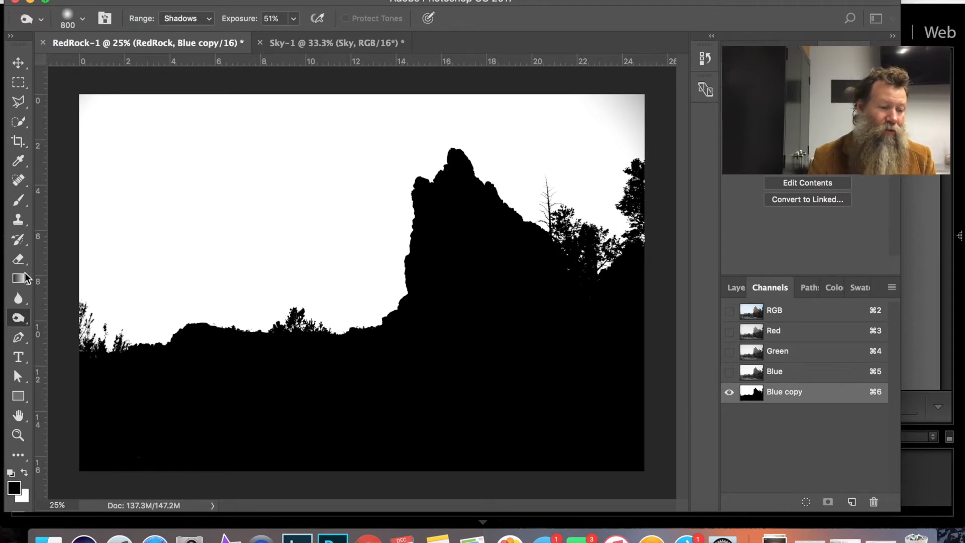
Step: Dodge the highlights around the bushes at the left end of the horizon with 40% exposure and a 500 px brush
right_click(18, 318)
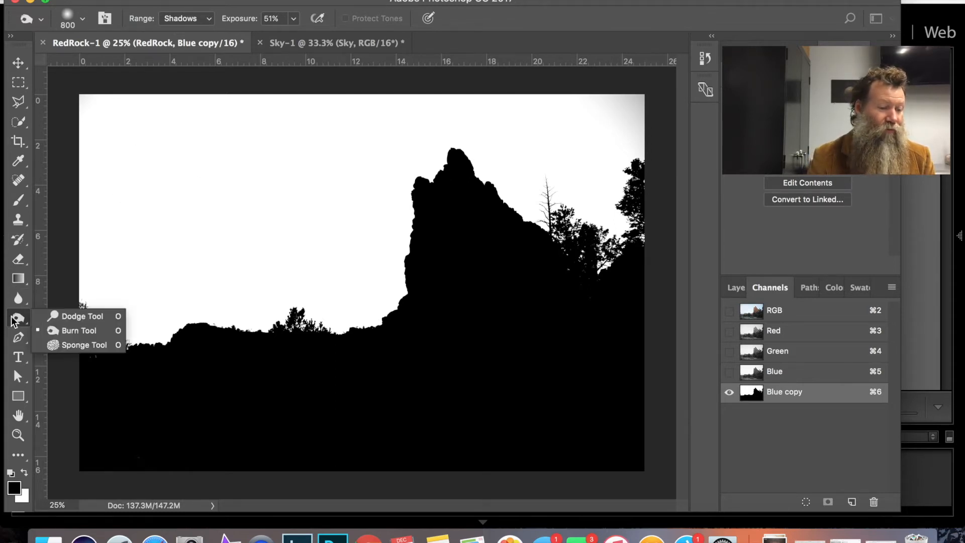
click(53, 314)
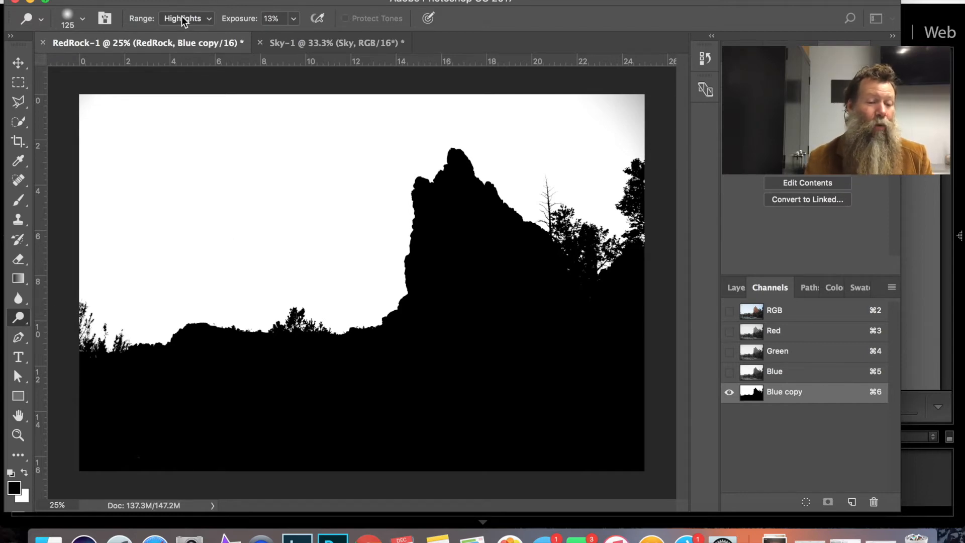
click(292, 20)
click(292, 19)
click(291, 20)
drag(295, 34, 312, 33)
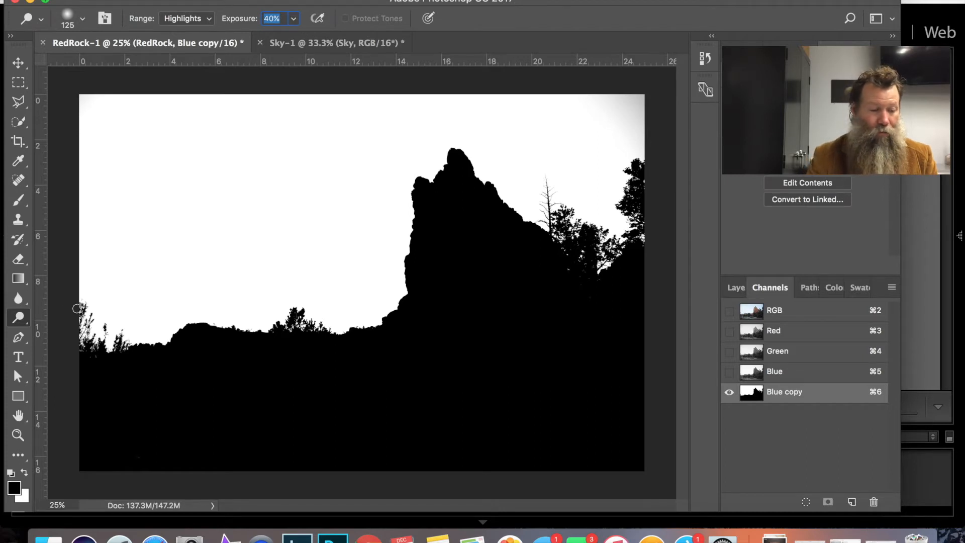
click(109, 304)
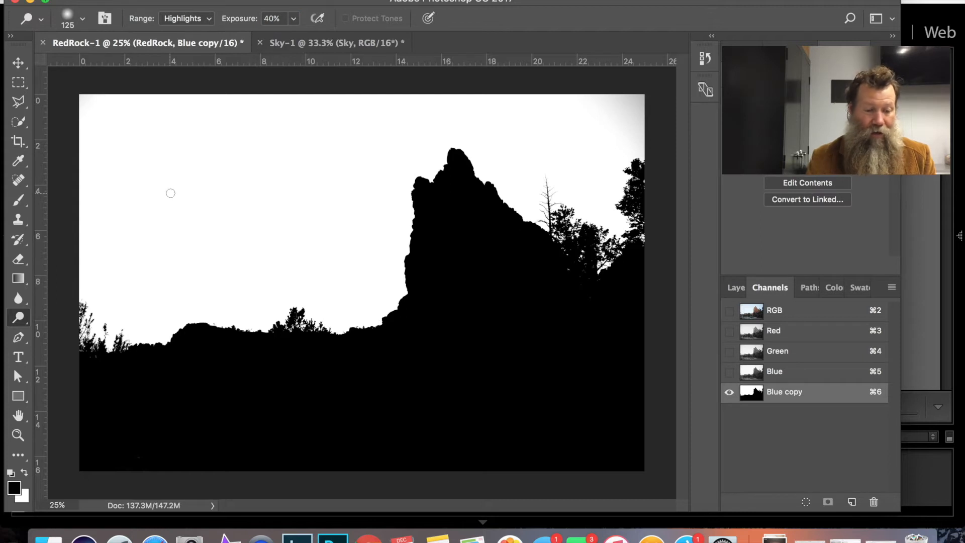
key(bracketright)
key(bracketright)
key(bracketright)
key(bracketright)
key(bracketright)
key(bracketright)
key(bracketright)
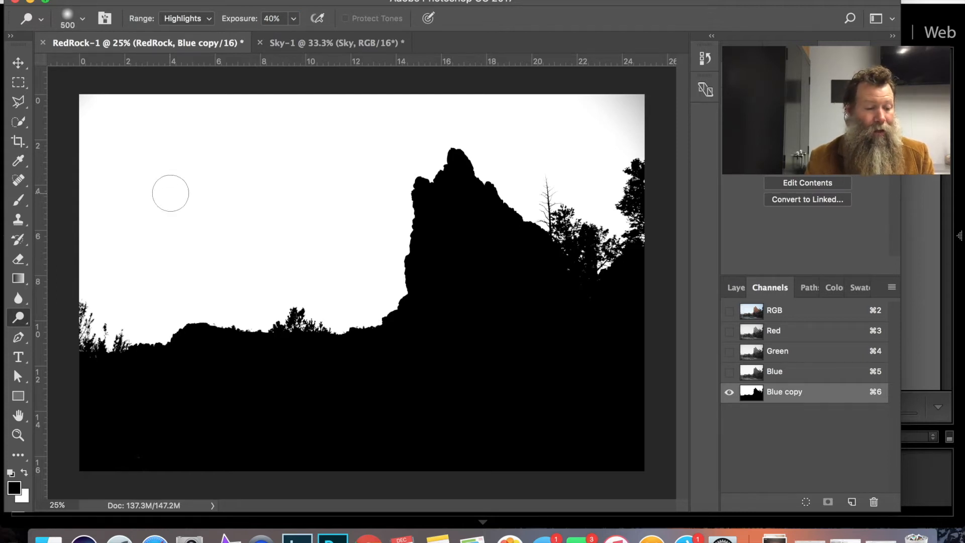
mouse_move(89, 298)
mouse_down()
mouse_move(86, 338)
mouse_move(84, 322)
mouse_move(93, 342)
mouse_move(125, 343)
mouse_move(98, 338)
mouse_move(130, 335)
mouse_up()
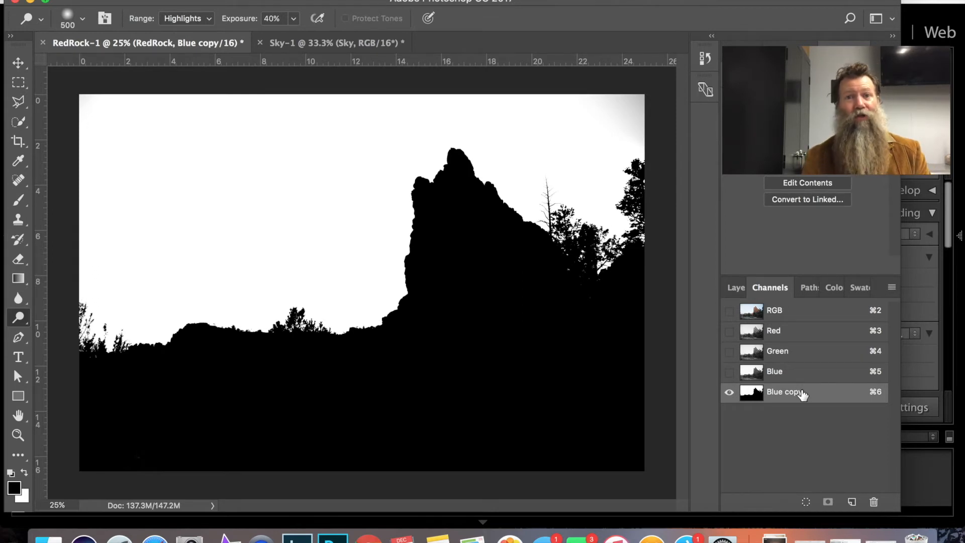
Step: Load the Blue copy channel as a selection, hide that channel and make the RGB composite active
click(806, 502)
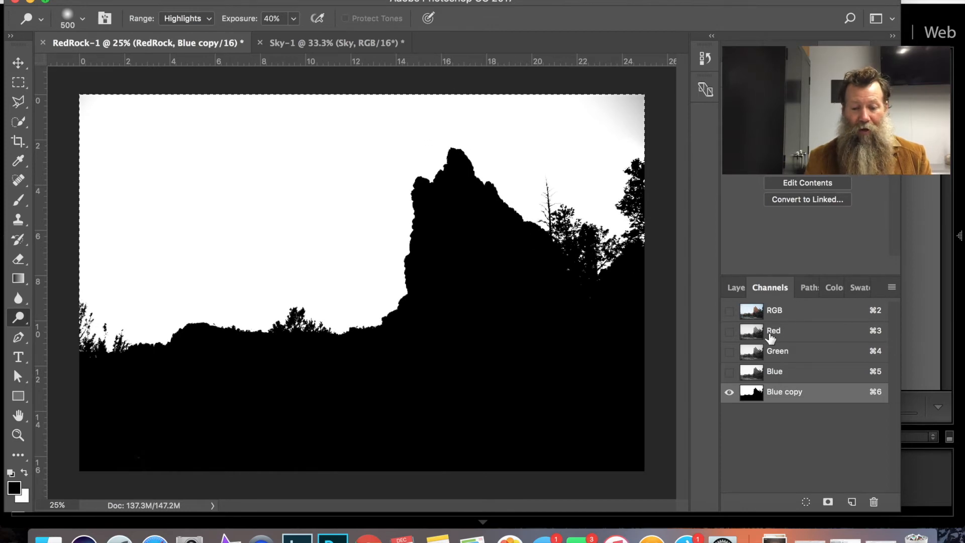
click(728, 311)
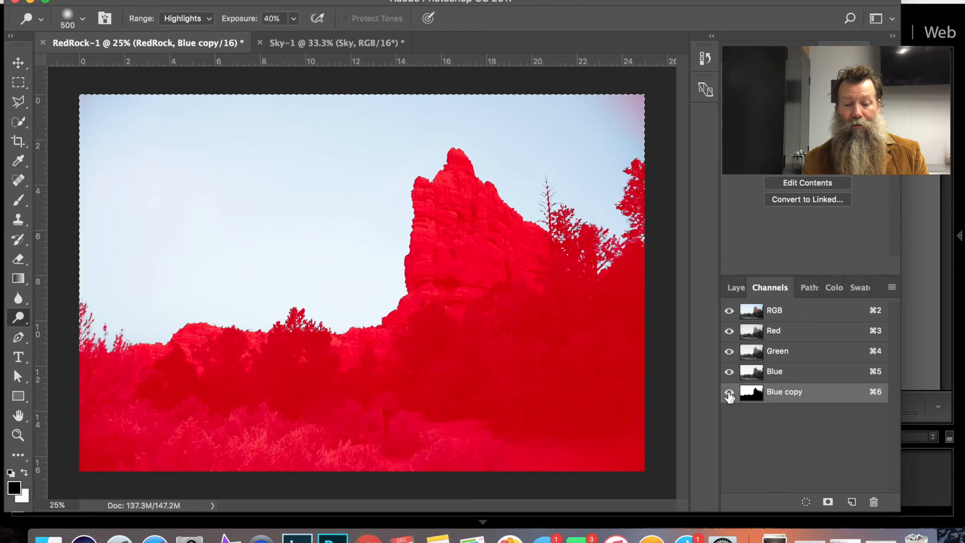
click(729, 392)
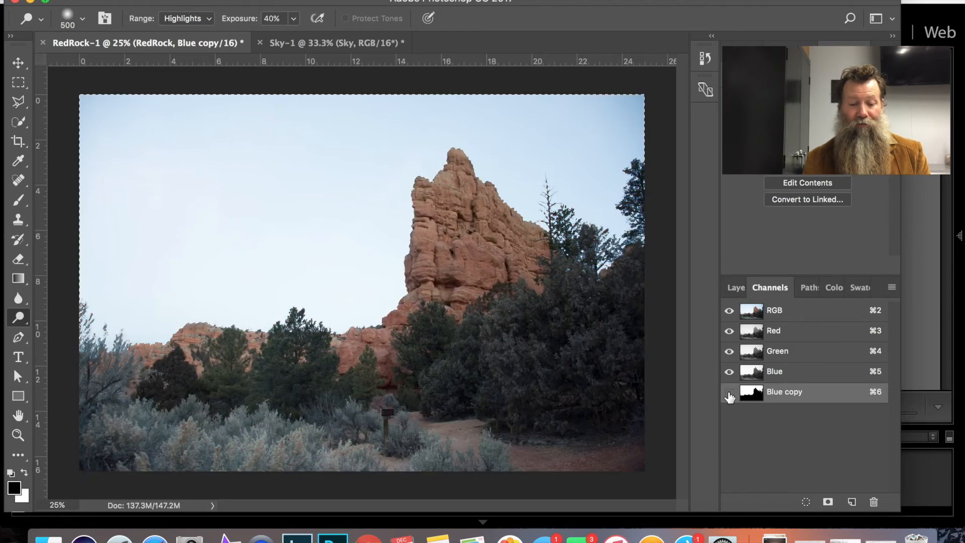
click(811, 314)
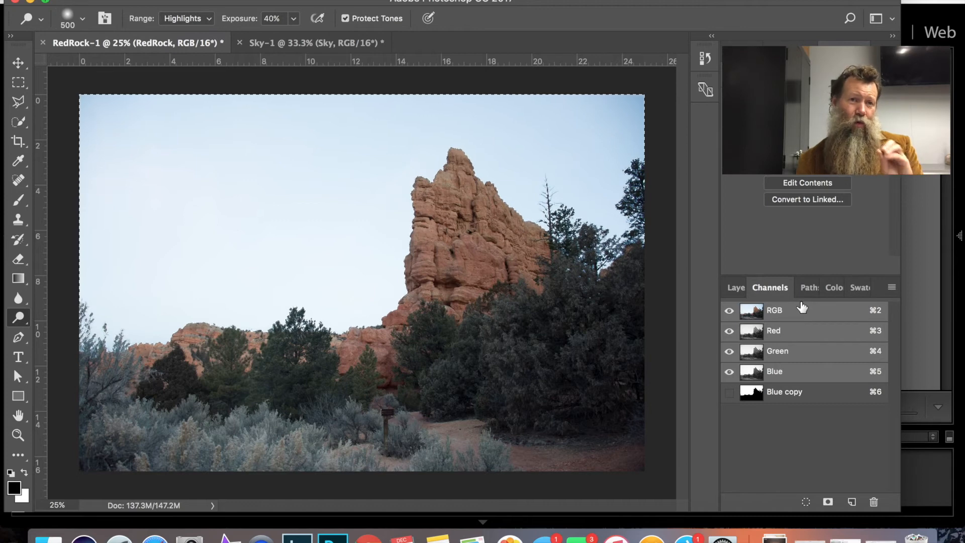
Step: Add a layer mask to the RedRock layer that hides the selected sky, undoing the first mask that hid the landscape
click(737, 288)
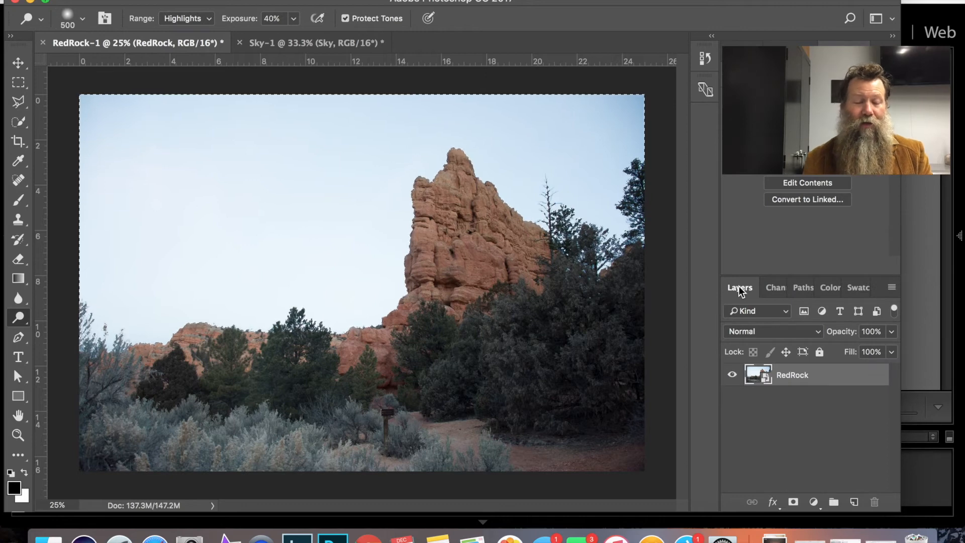
click(793, 501)
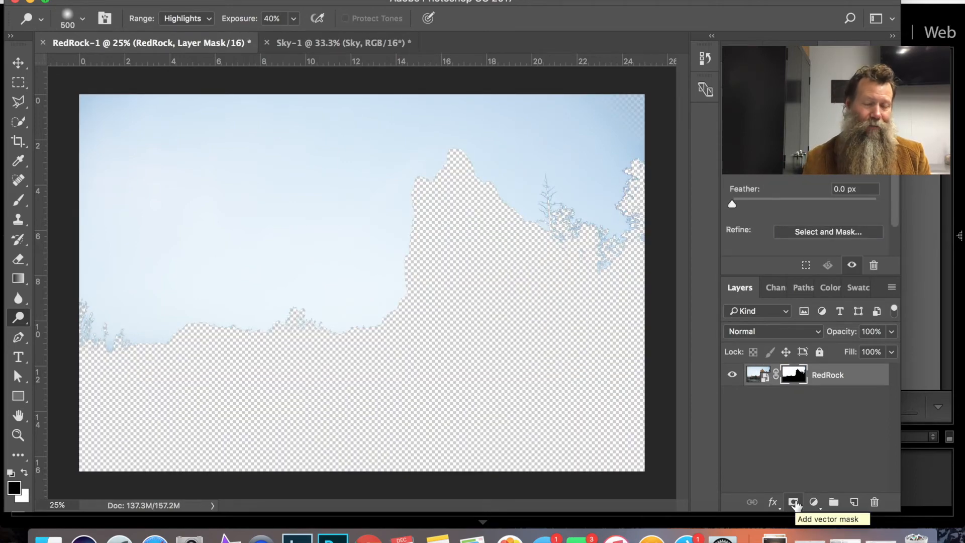
key(super+z)
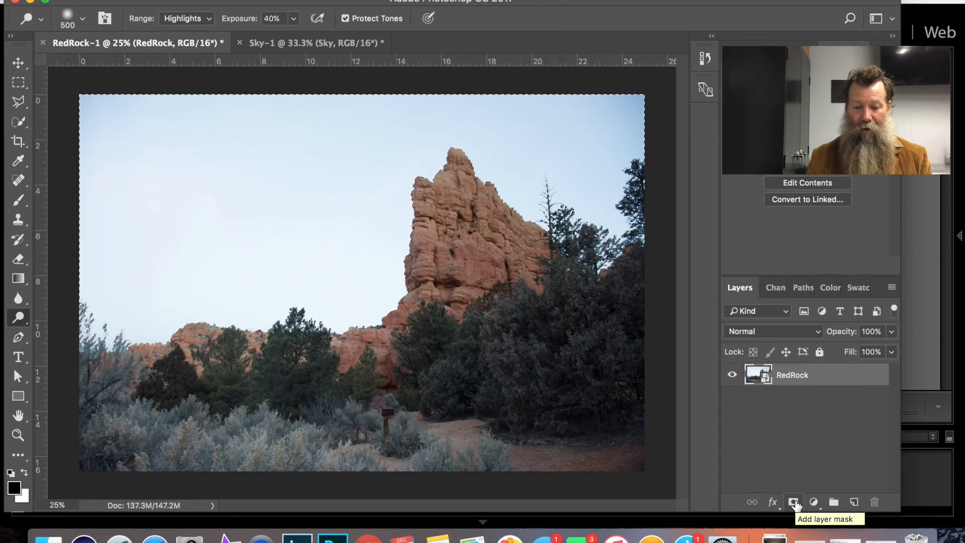
click(794, 503)
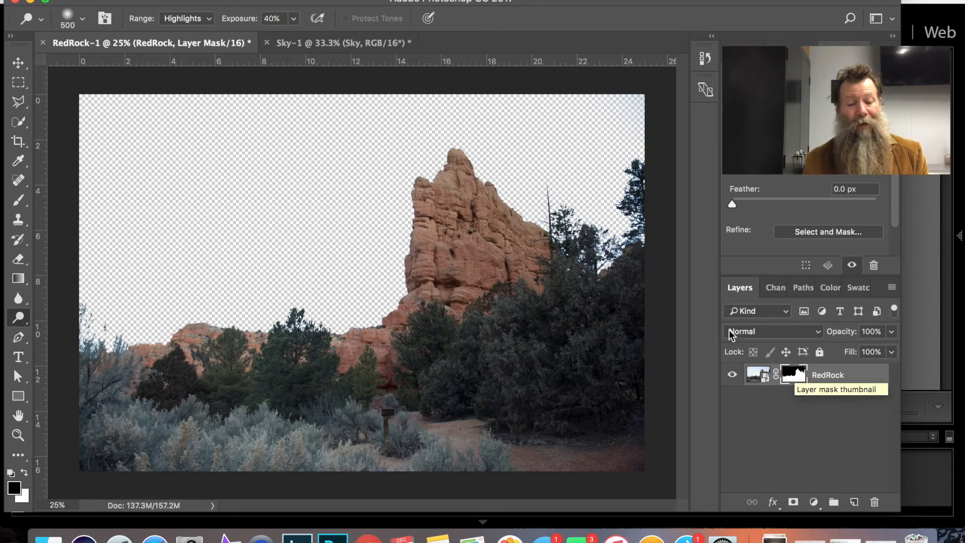
Step: Look at the Sky document and return to the RedRock document
click(306, 44)
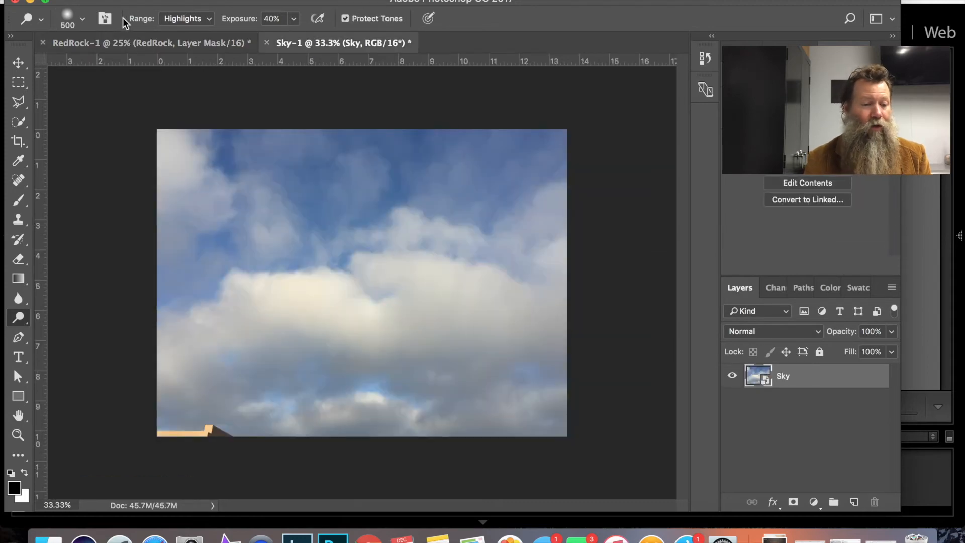
click(149, 48)
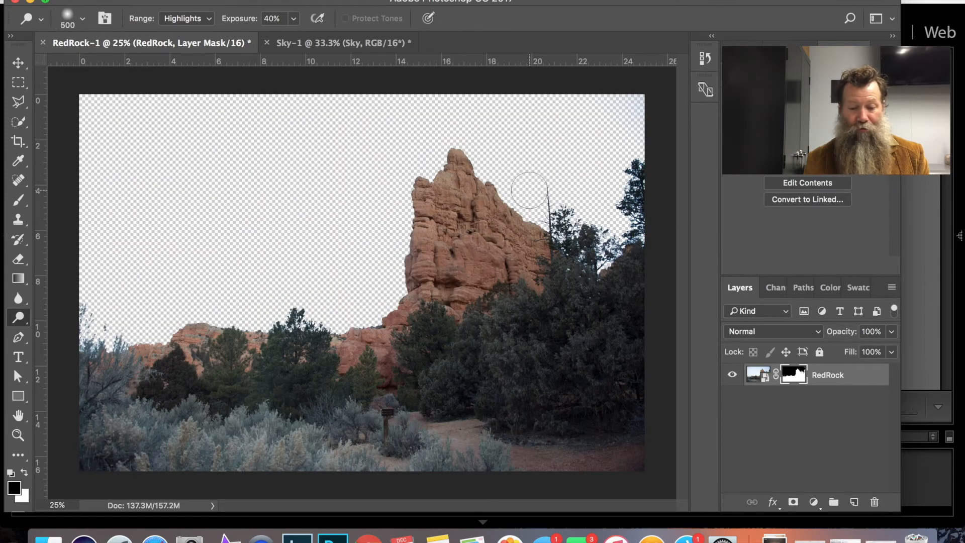
Step: Disable the RedRock layer mask and copy the layer into the Sky document with the Move tool
shift+click(800, 374)
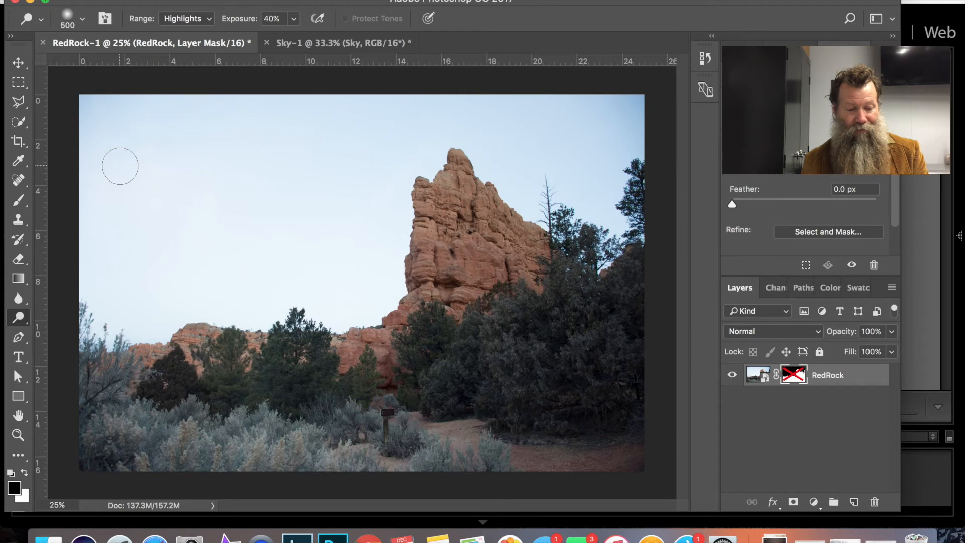
key(v)
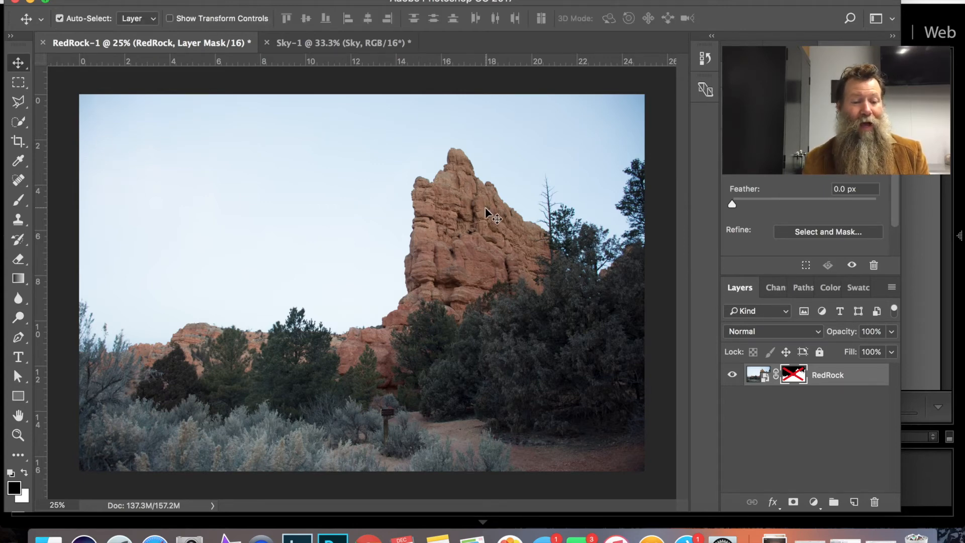
drag(459, 189, 347, 246)
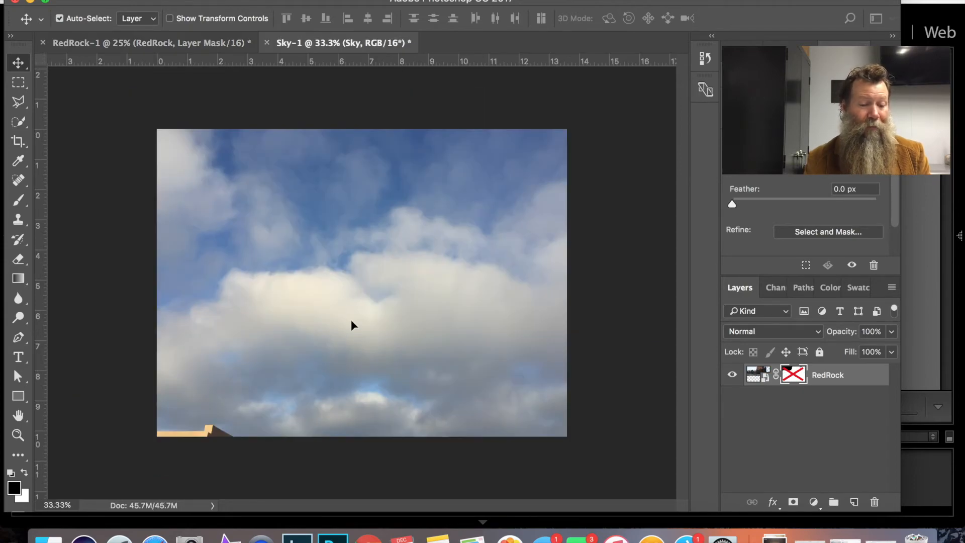
drag(351, 320, 351, 320)
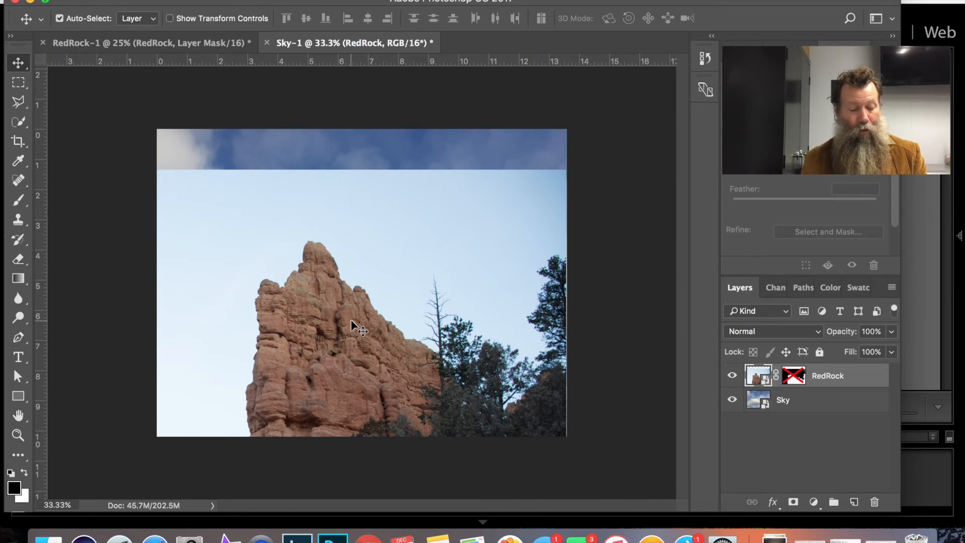
Step: Scale the RedRock layer to about 61.5%, align it with the canvas's lower right corner and re-enable its layer mask
key(super+t)
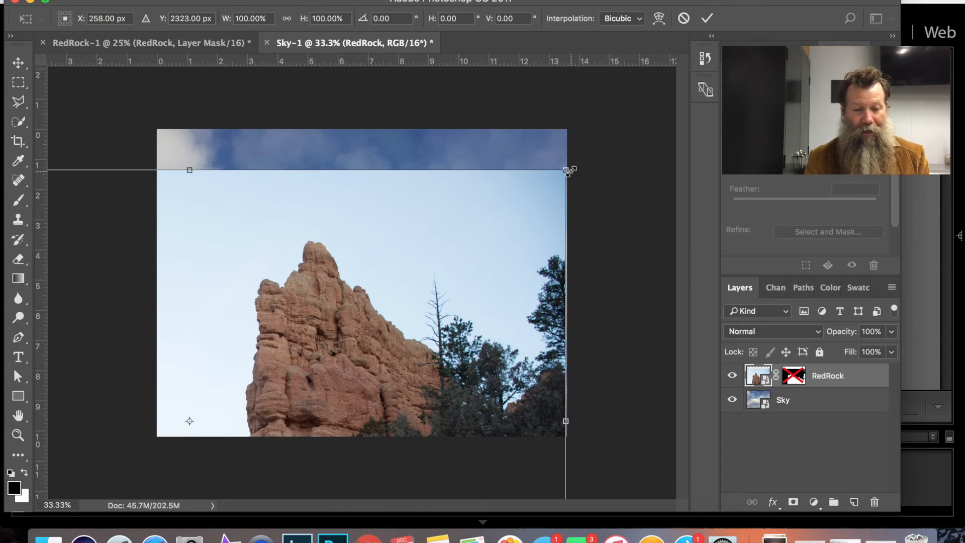
drag(565, 170, 263, 361)
drag(201, 397, 513, 166)
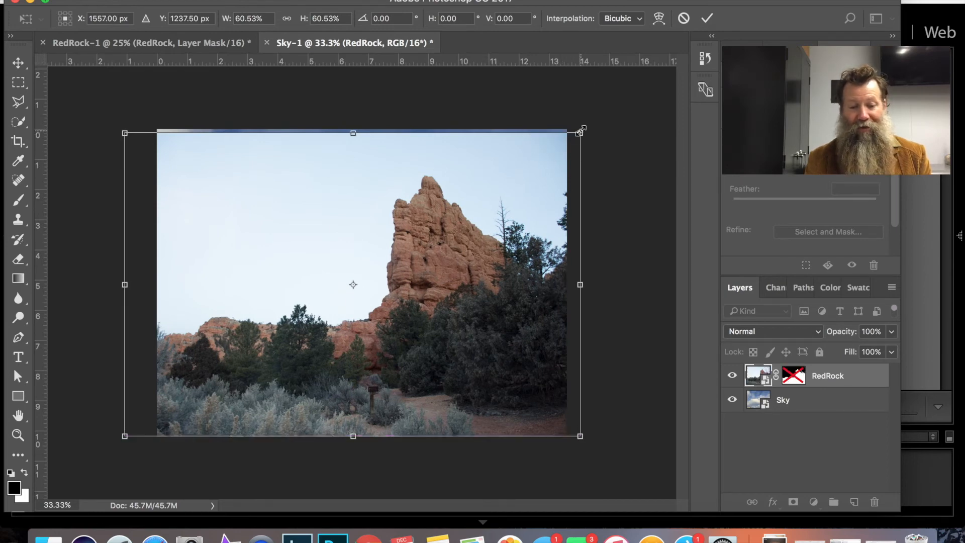
drag(580, 130, 588, 126)
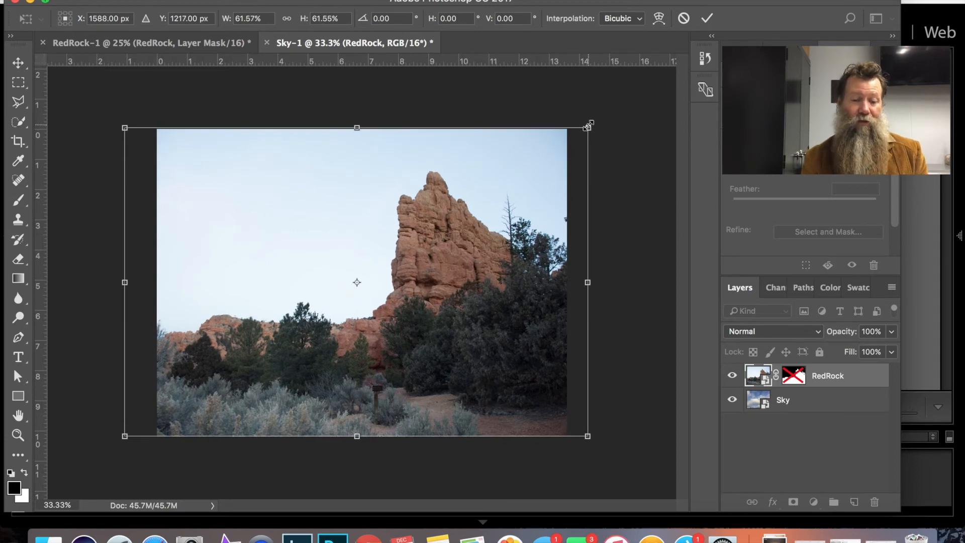
drag(500, 258, 480, 262)
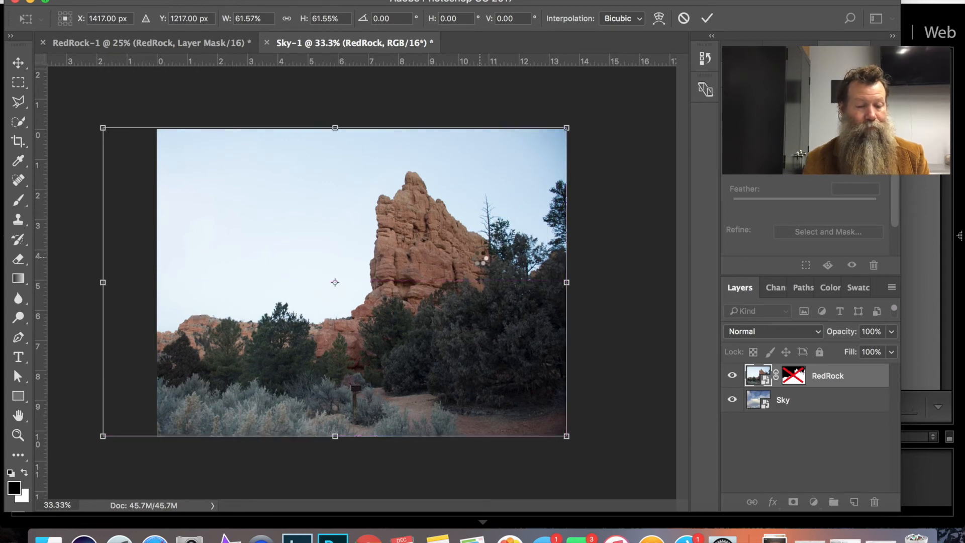
key(Return)
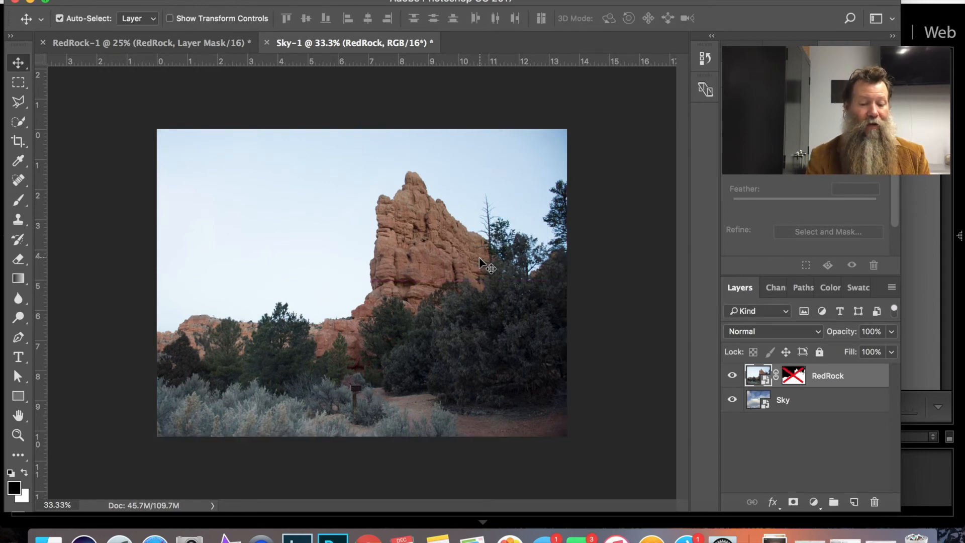
shift+click(793, 380)
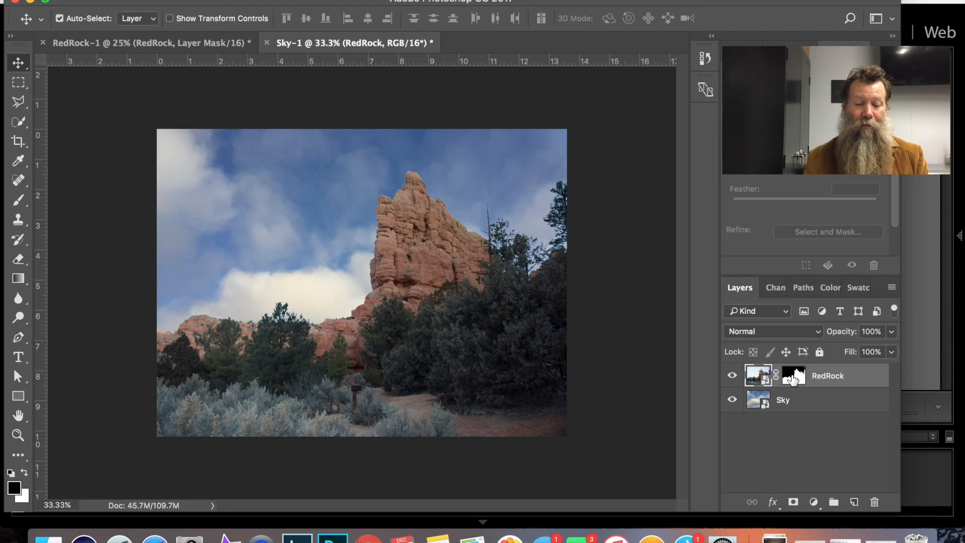
Step: Shift the Sky layer straight up to about Y 475 px so its lower clouds sit behind the rock
click(756, 402)
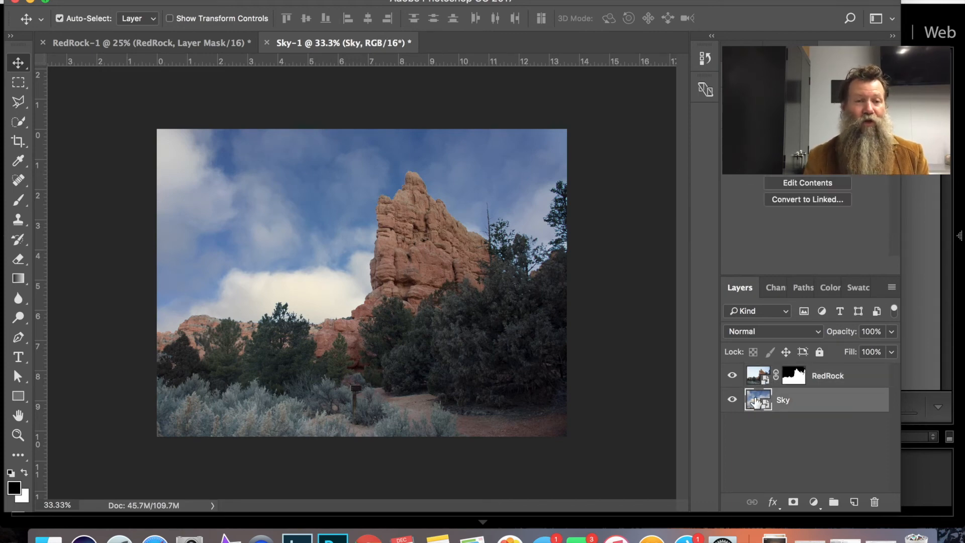
key(t)
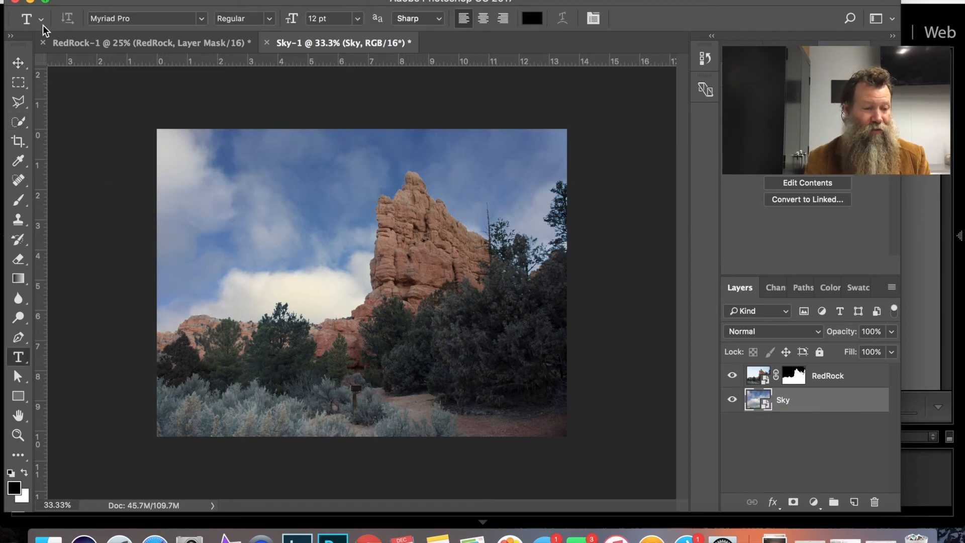
click(16, 60)
key(super+t)
drag(225, 255, 223, 162)
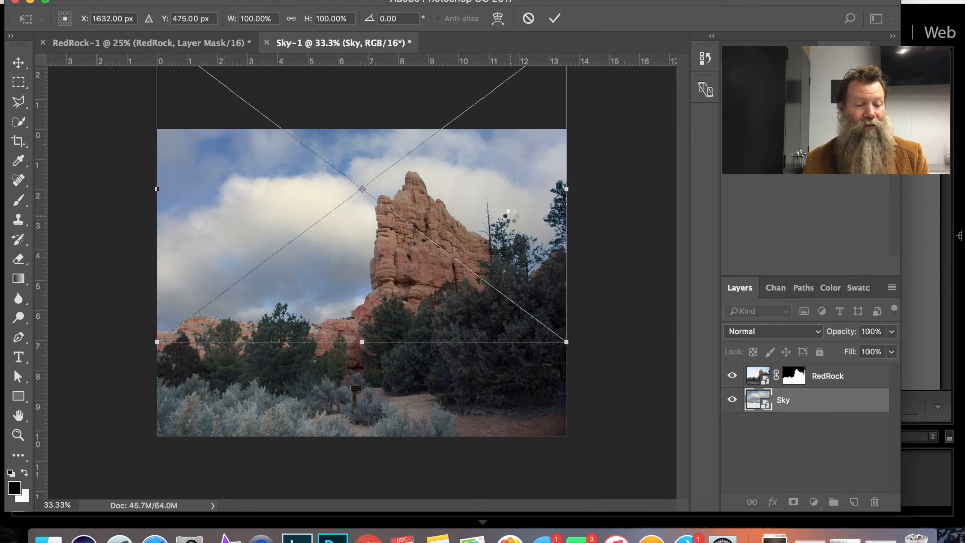
key(Return)
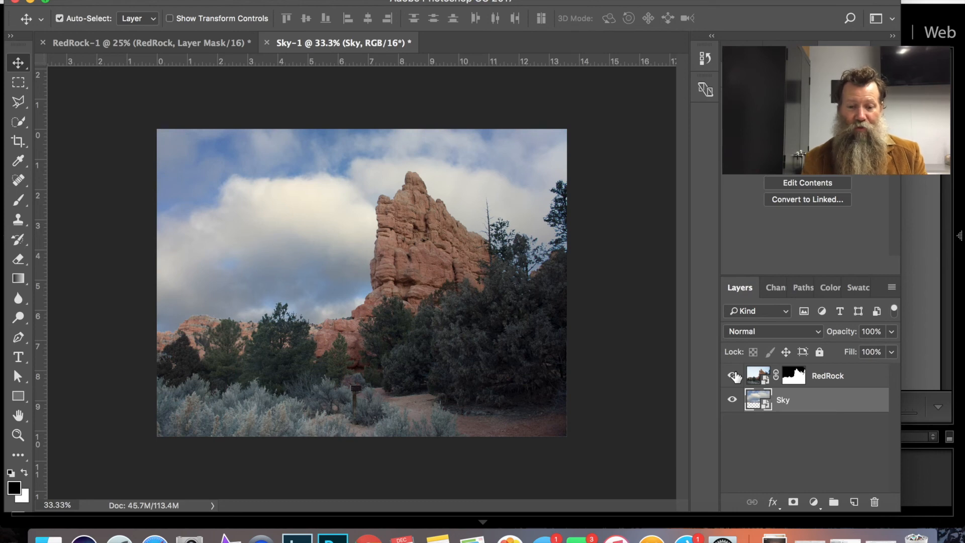
Step: Add a Hue/Saturation adjustment above the Sky layer, lowering the saturation of the cyans and setting their lightness to -32
click(813, 501)
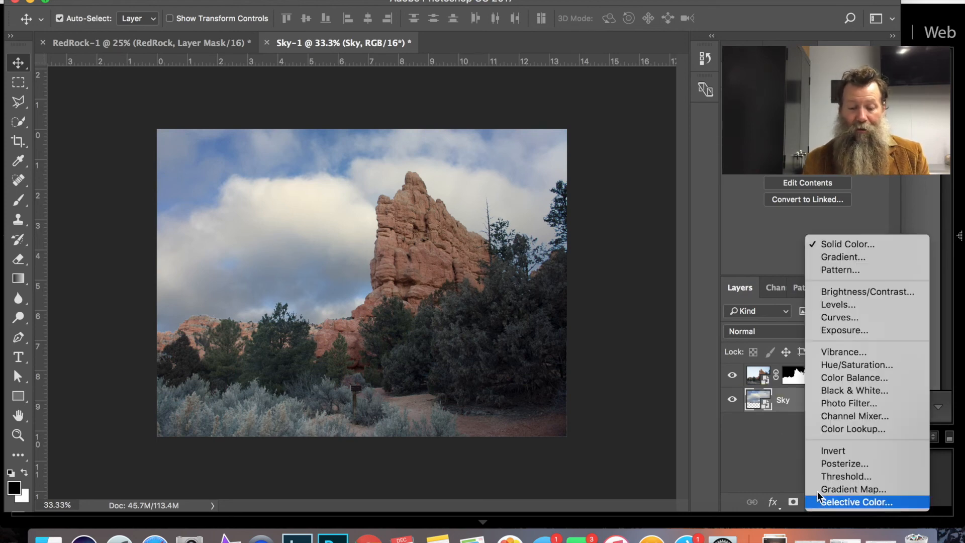
click(829, 365)
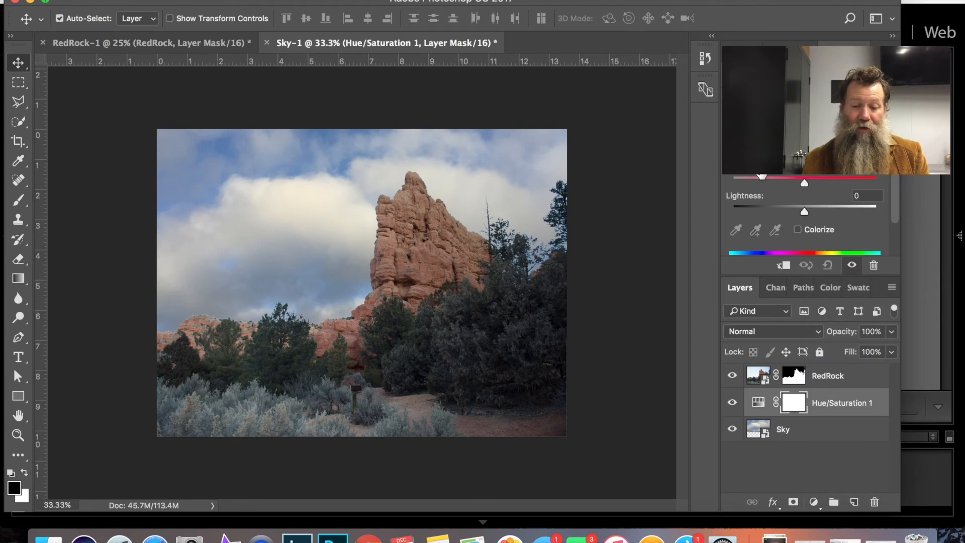
click(819, 101)
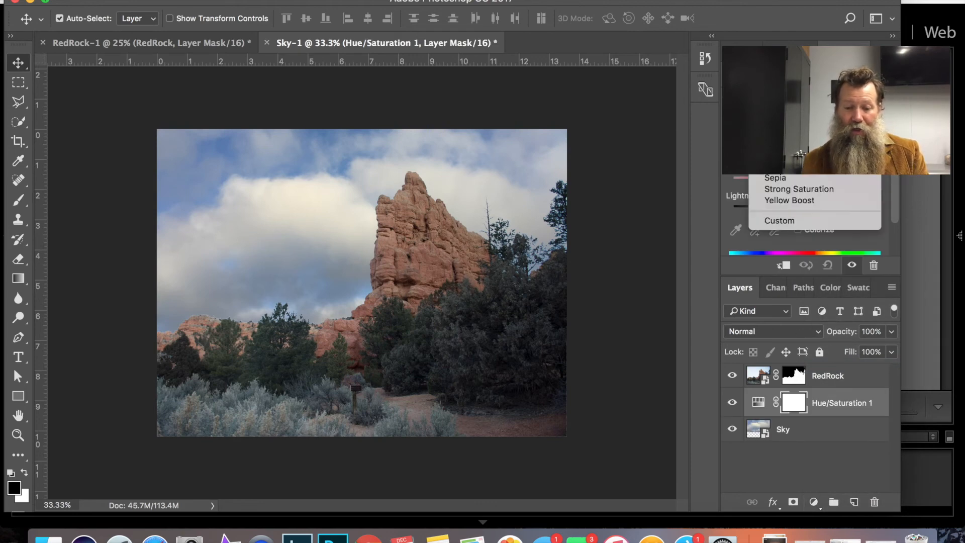
click(814, 101)
click(810, 118)
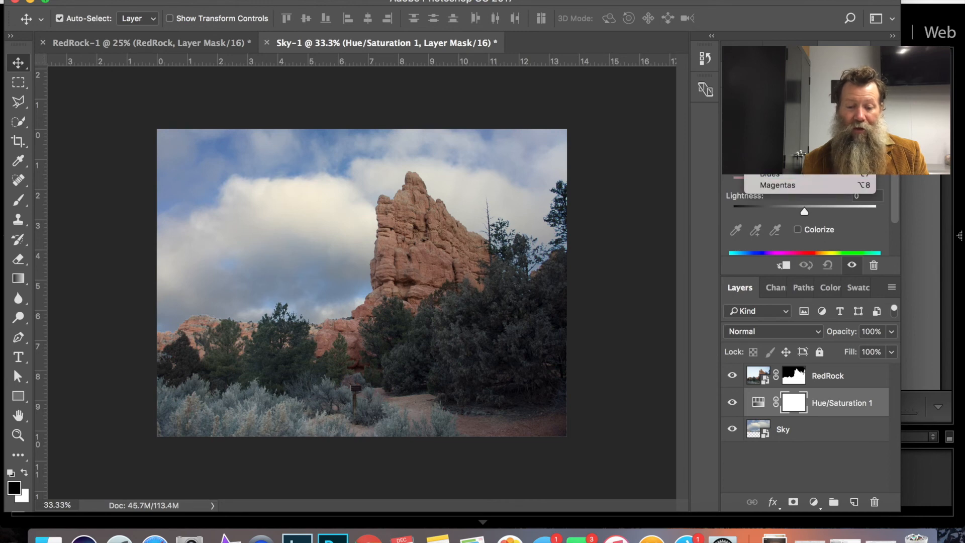
click(810, 162)
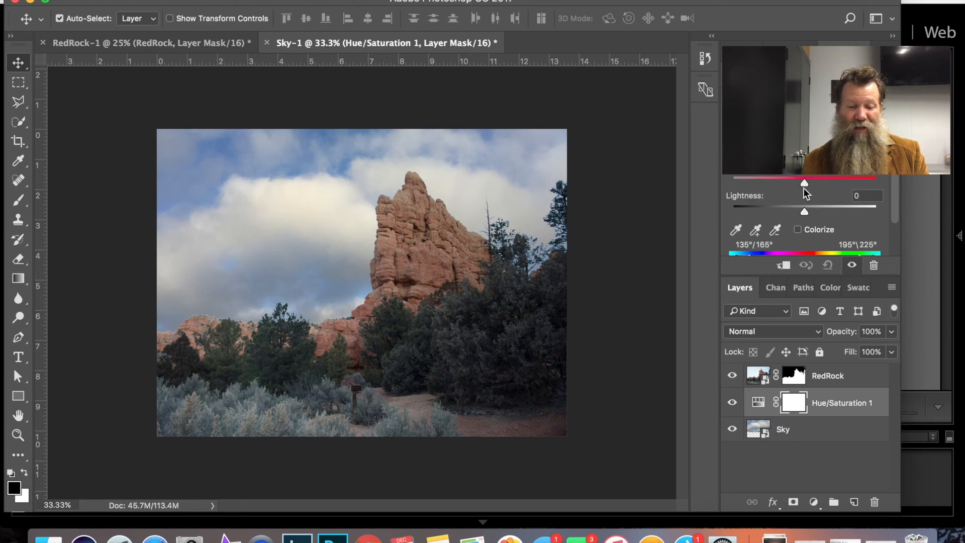
drag(803, 181, 764, 179)
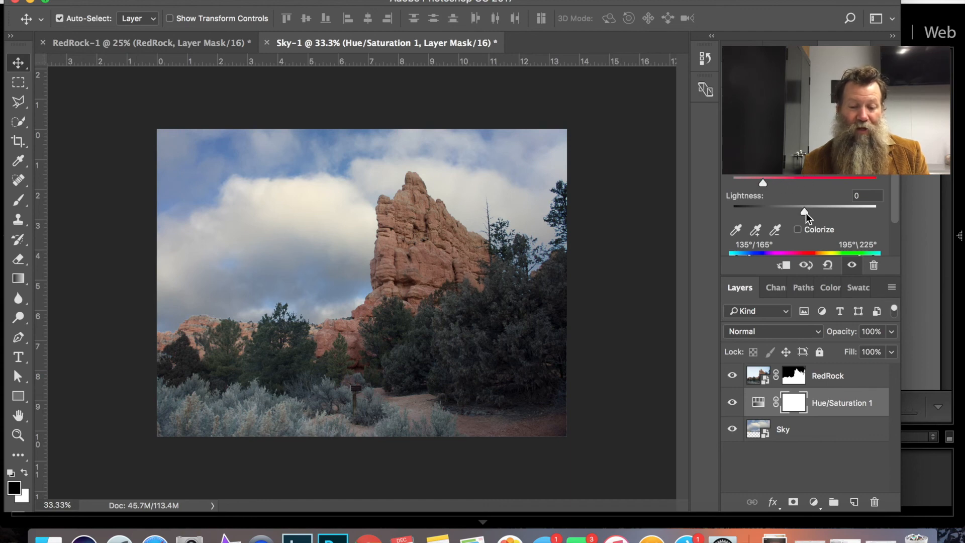
drag(803, 212, 781, 215)
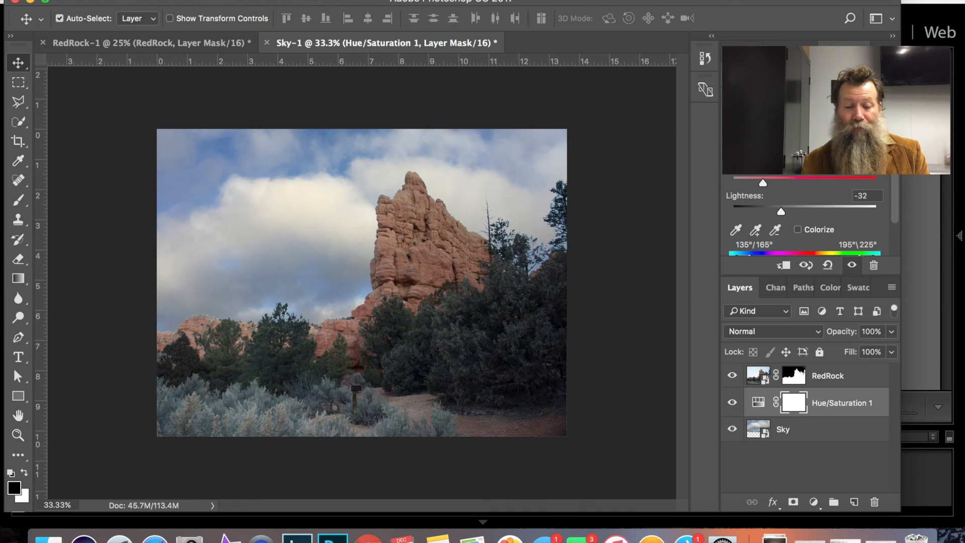
Step: Lower the saturation of the blues in the Hue/Saturation adjustment and set their lightness to -29
key(alt+7)
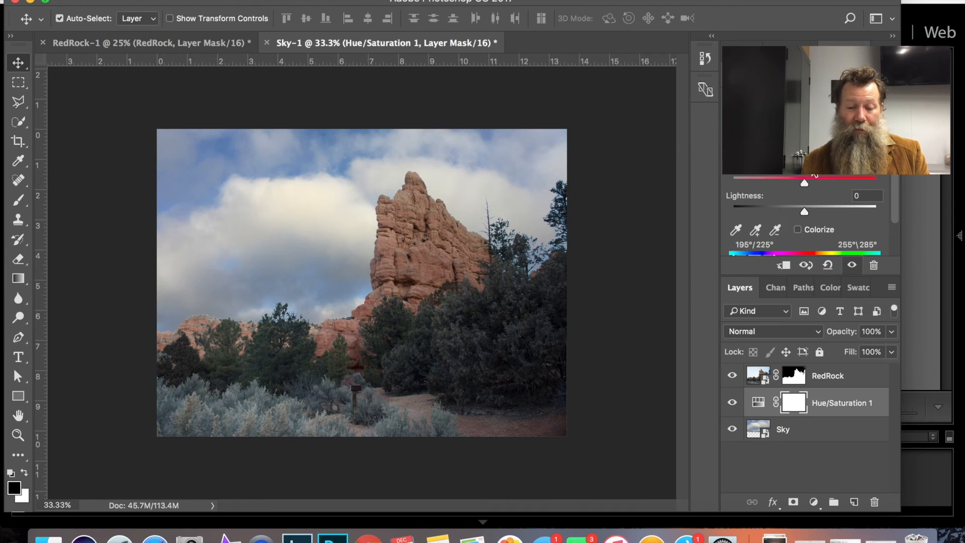
mouse_move(803, 184)
mouse_down()
mouse_move(762, 184)
mouse_move(790, 185)
mouse_up()
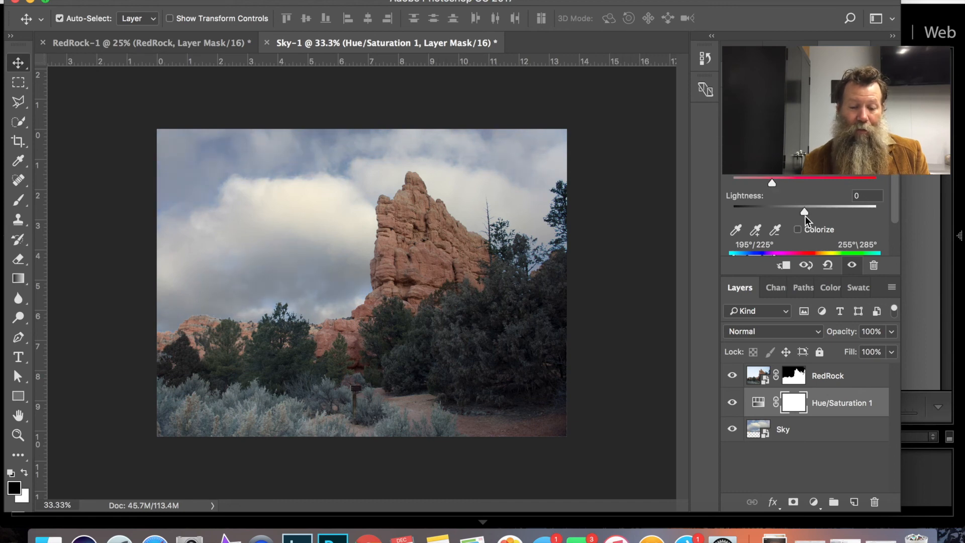
drag(806, 213, 783, 212)
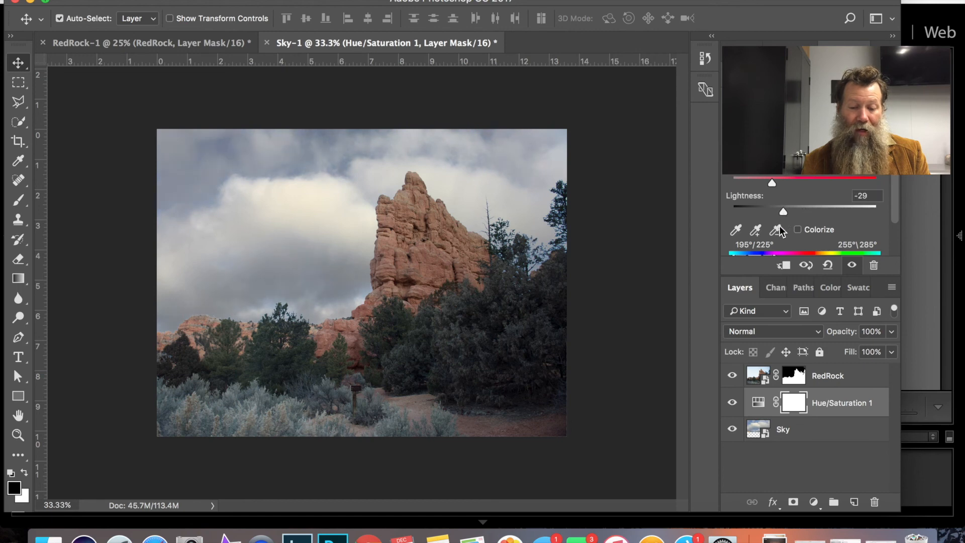
Step: Clip the Hue/Saturation adjustment to the Sky layer and check the sky with the RedRock layer briefly hidden
click(782, 266)
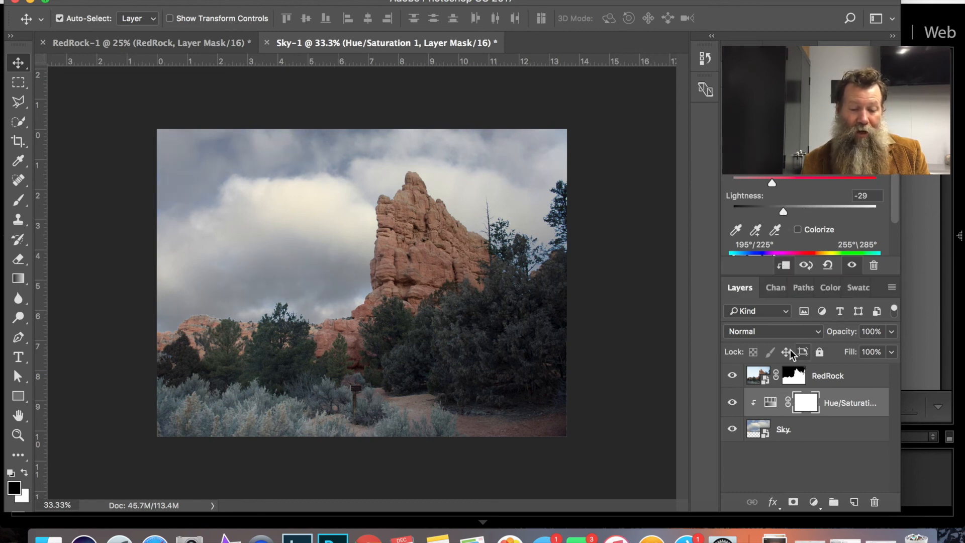
click(732, 375)
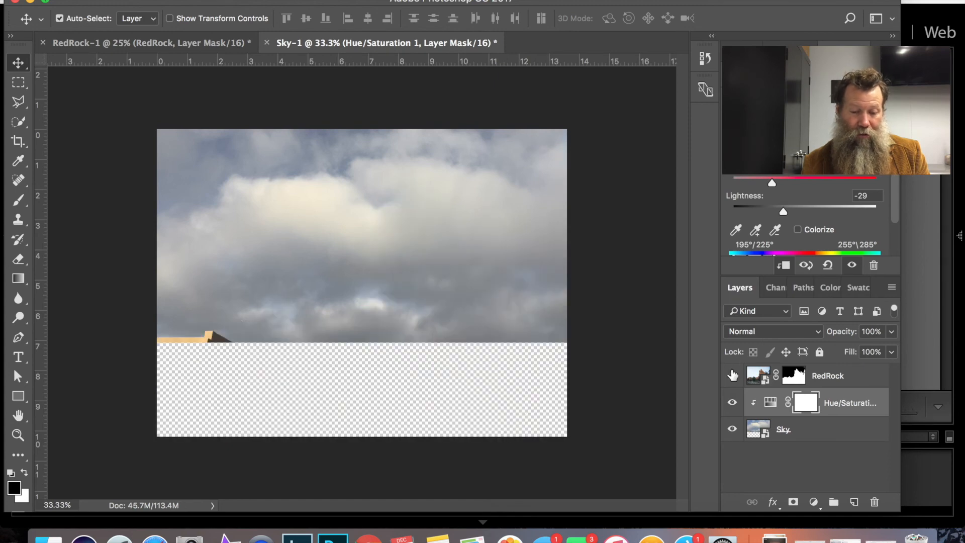
click(732, 374)
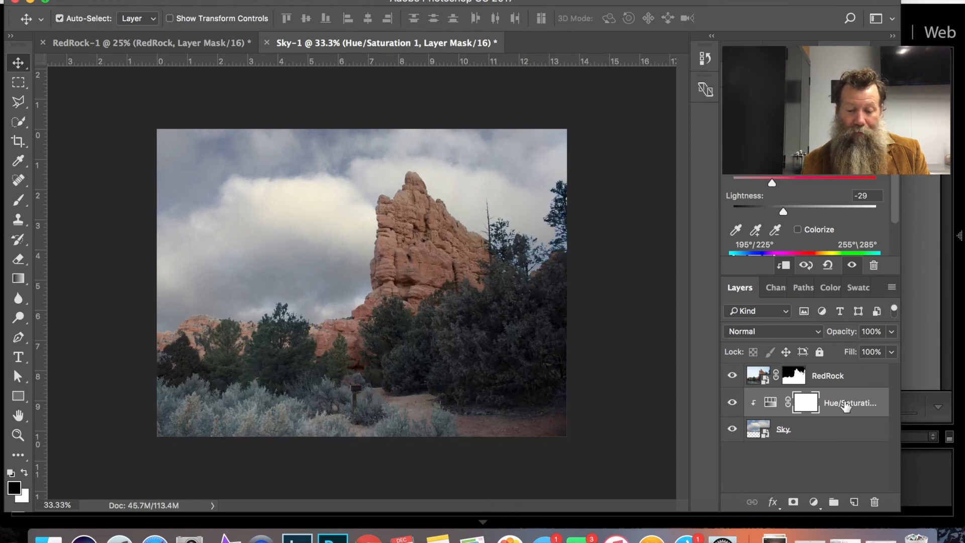
Step: Release the Hue/Saturation adjustment from the Sky layer, move it above RedRock and clip it to the RedRock layer
click(846, 406)
click(782, 266)
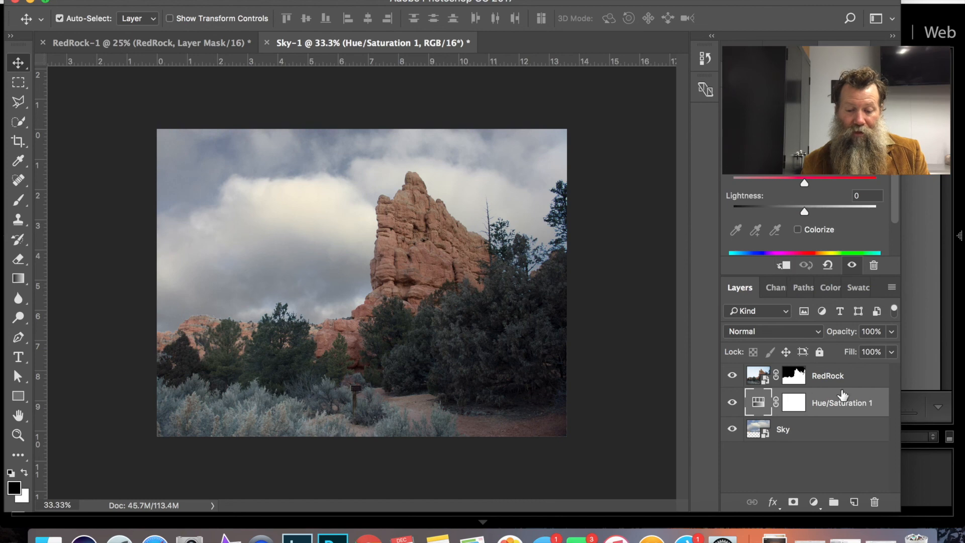
drag(838, 403, 836, 371)
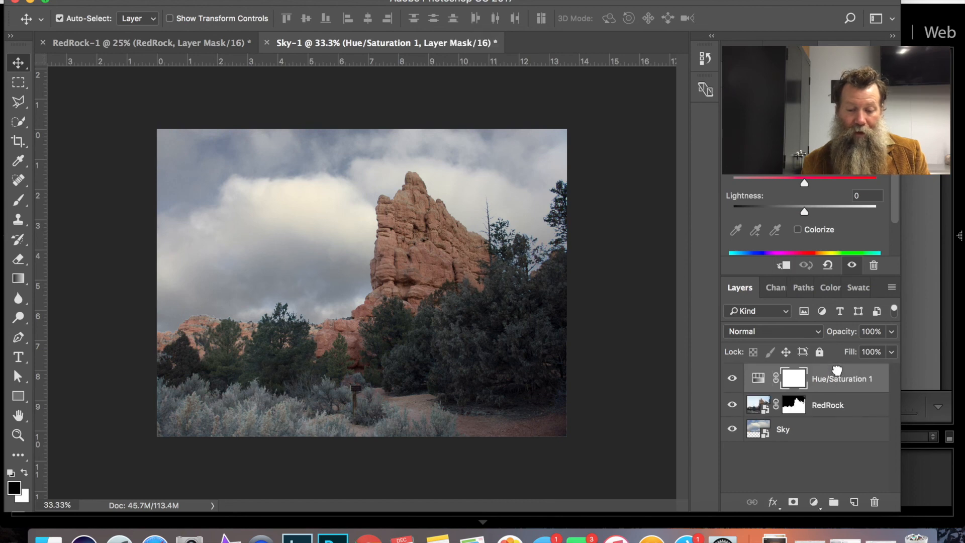
click(783, 265)
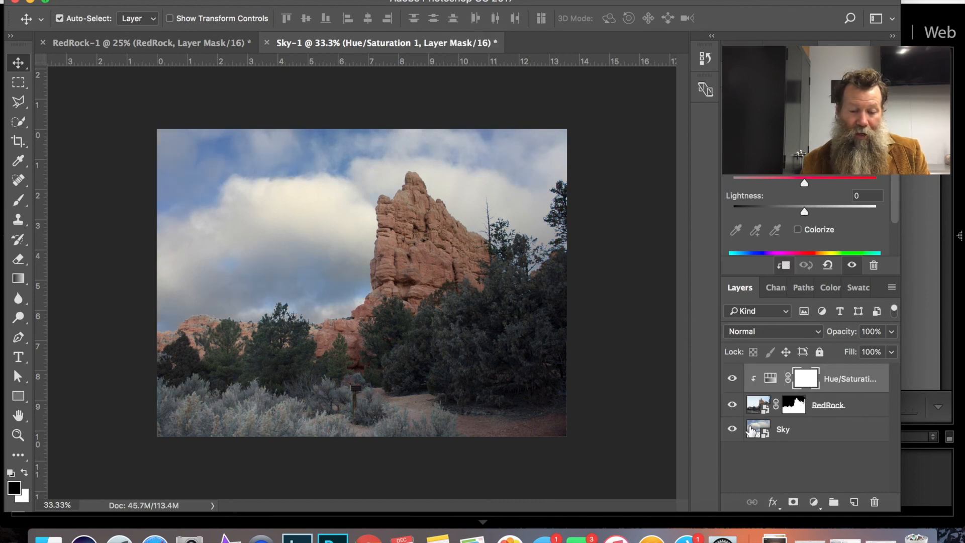
Step: Compare the landscape with the Hue/Saturation adjustment hidden and shown, leaving the adjustment visible
click(735, 374)
click(735, 374)
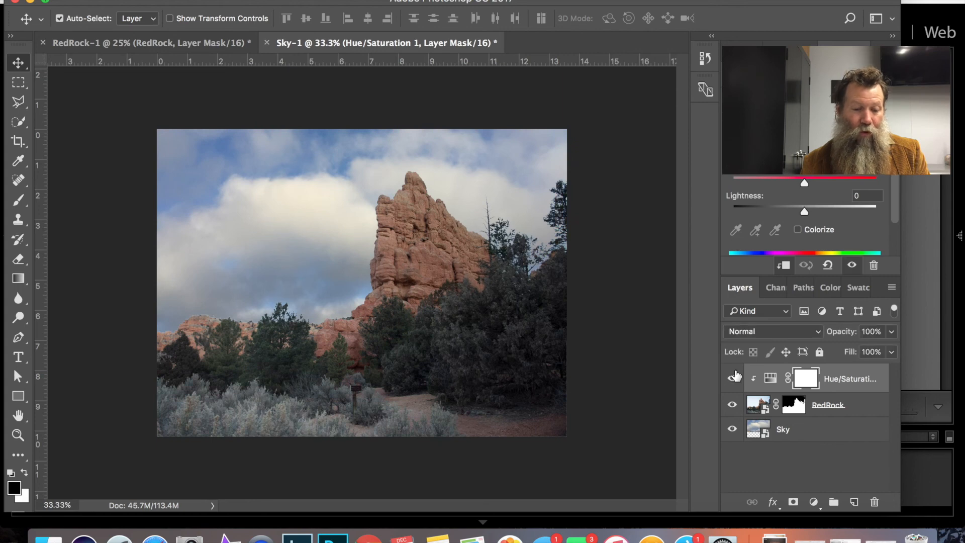
click(735, 376)
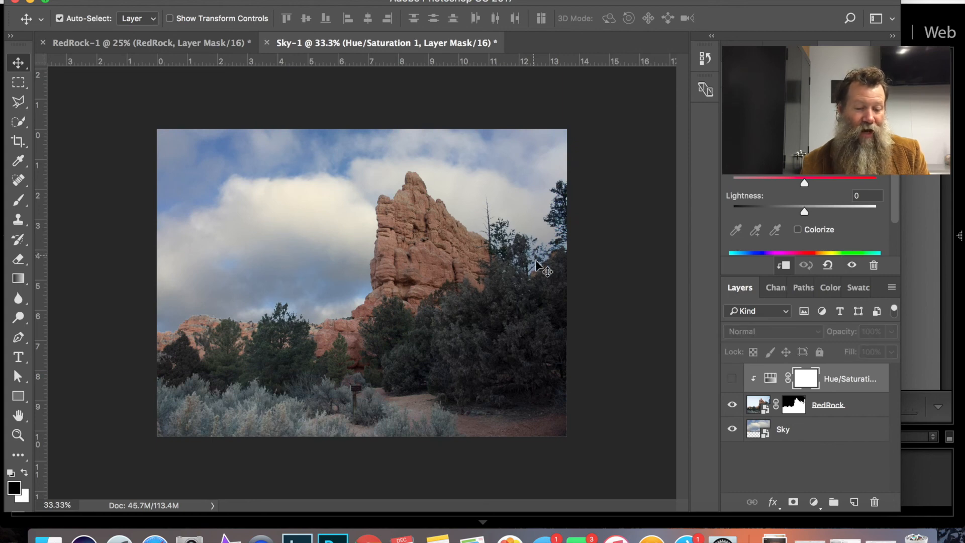
click(731, 378)
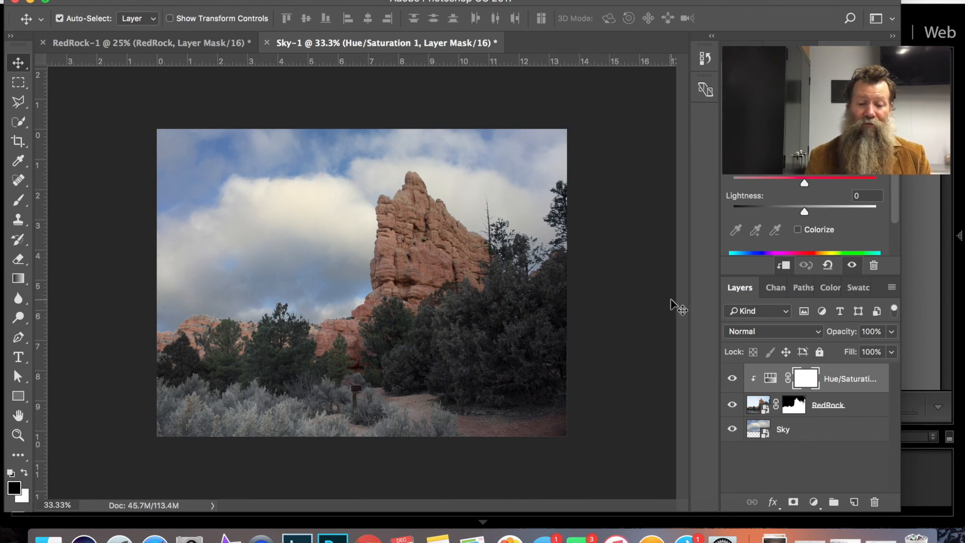
Step: Close the Sky-1 document and save its changes
click(267, 43)
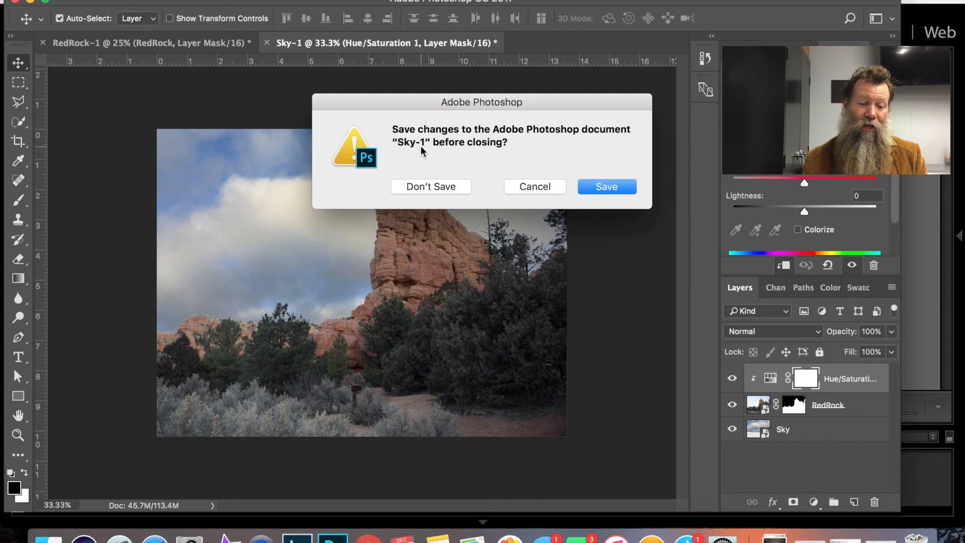
click(618, 190)
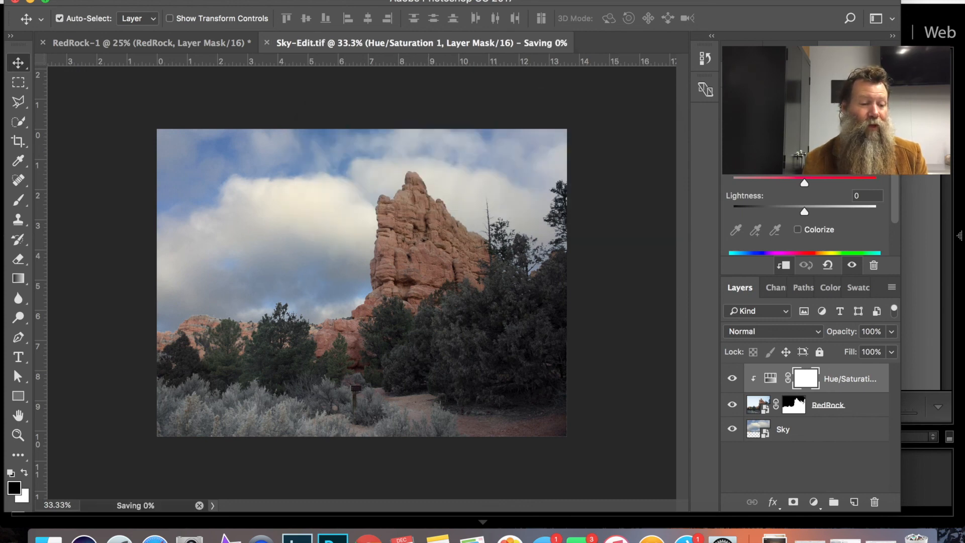
Step: Close the RedRock-1 document and save its changes
click(108, 44)
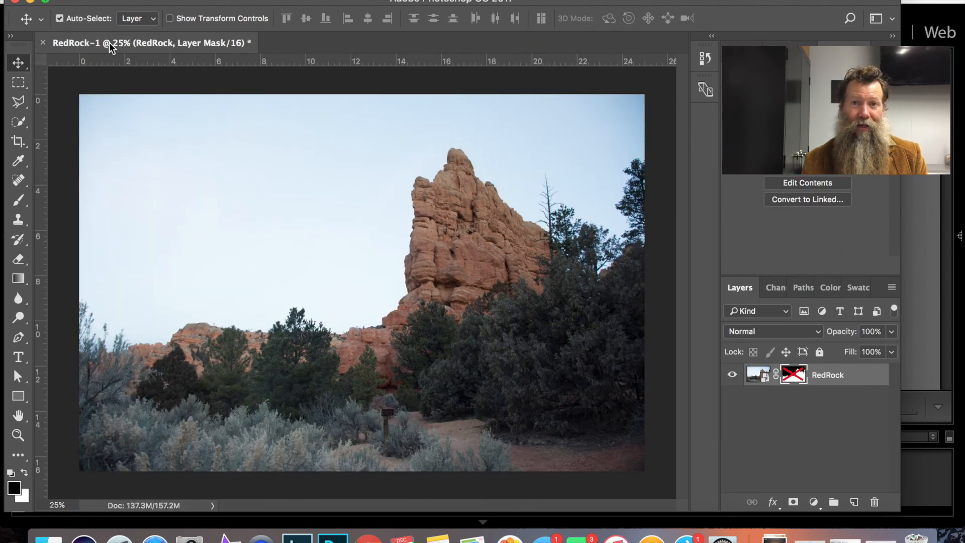
click(43, 44)
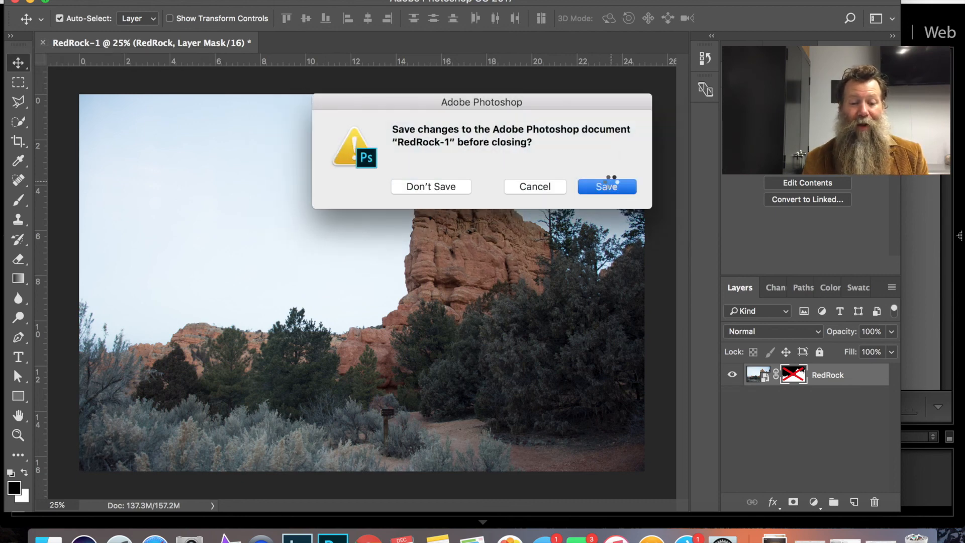
click(612, 187)
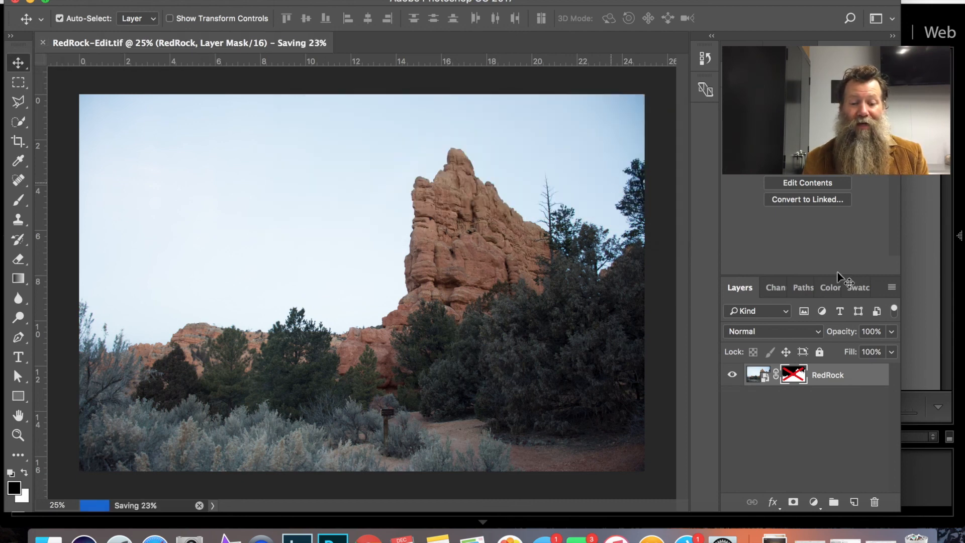
Step: Switch to Lightroom, view the Sky-Edit.tif composite enlarged in the Library, and return to the thumbnail grid
click(939, 283)
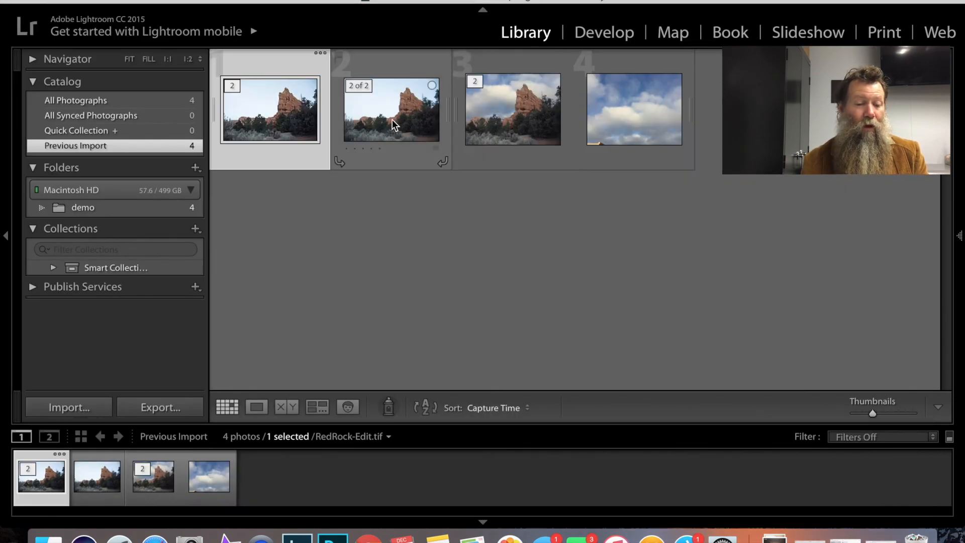
double_click(541, 126)
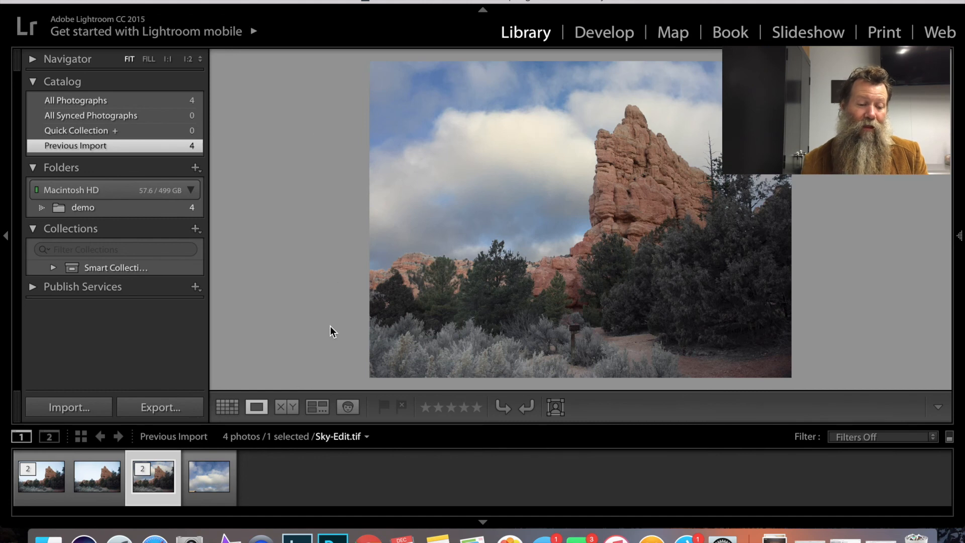
key(g)
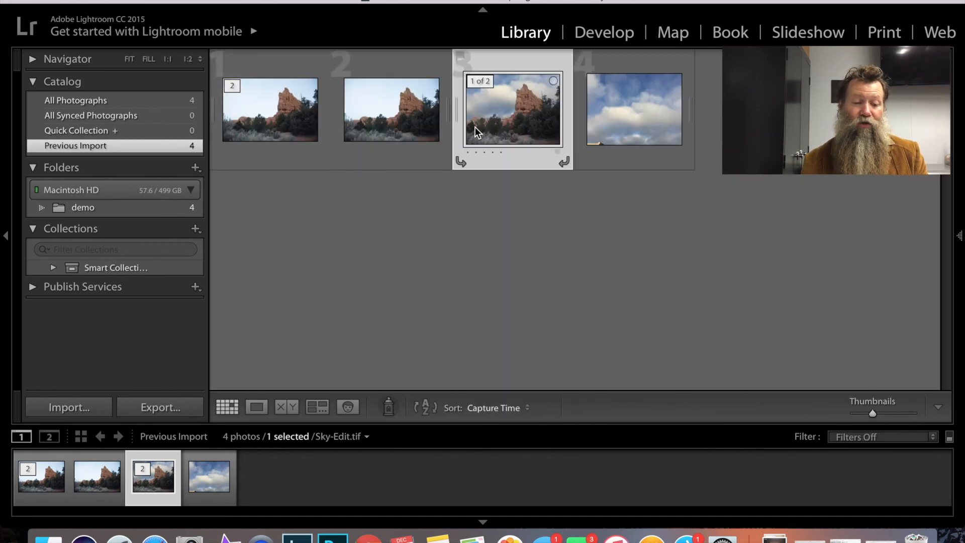